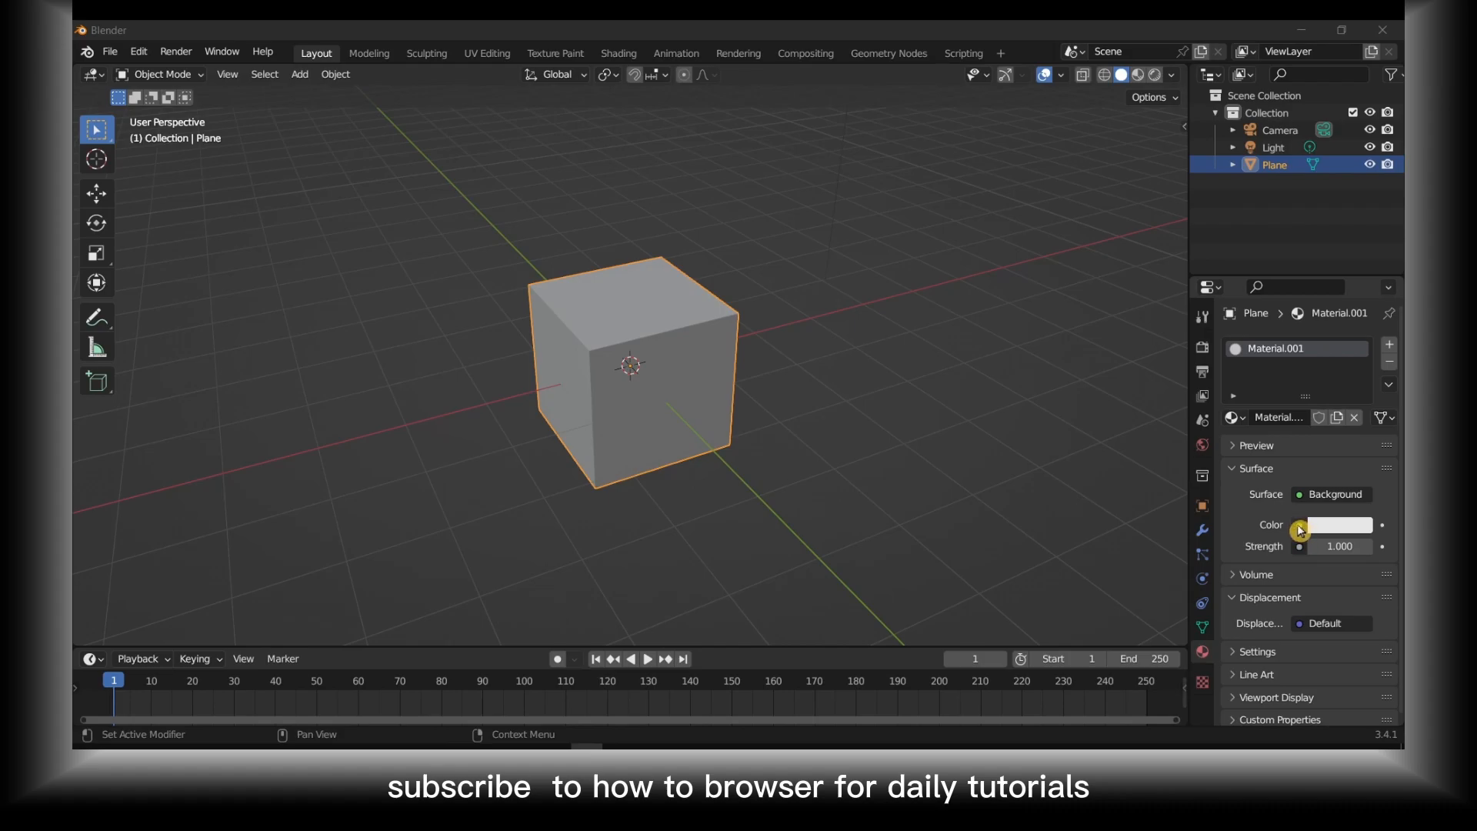
Drive Material.001's Color input from an Image Texture node.
{"action": "left_click", "coordinate": [1299, 528]}
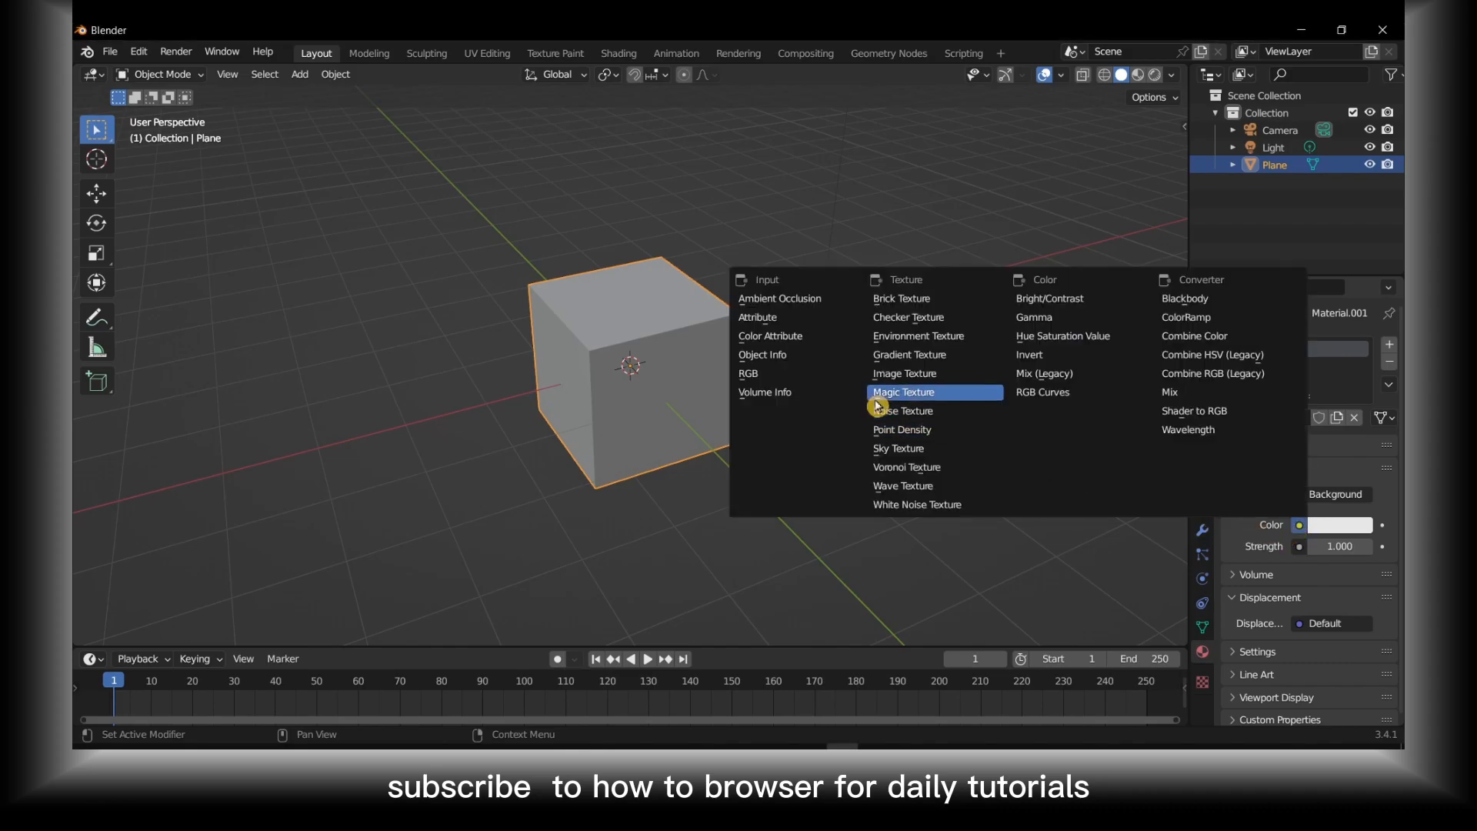
{"action": "left_click", "coordinate": [928, 381]}
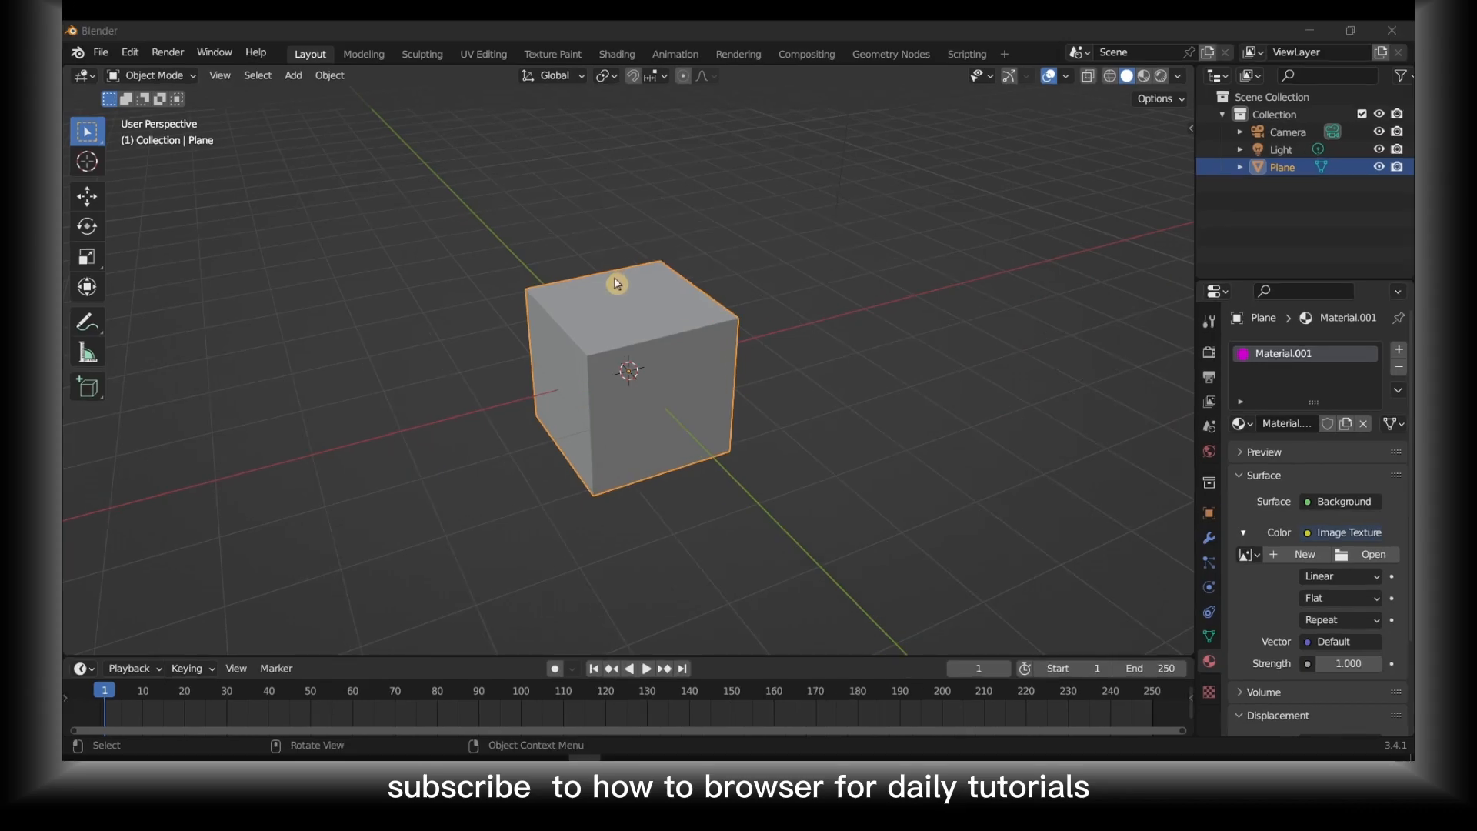
Add the palette PNG to the scene as a Background image empty via Shift+A.
{"action": "key", "text": "shift+a"}
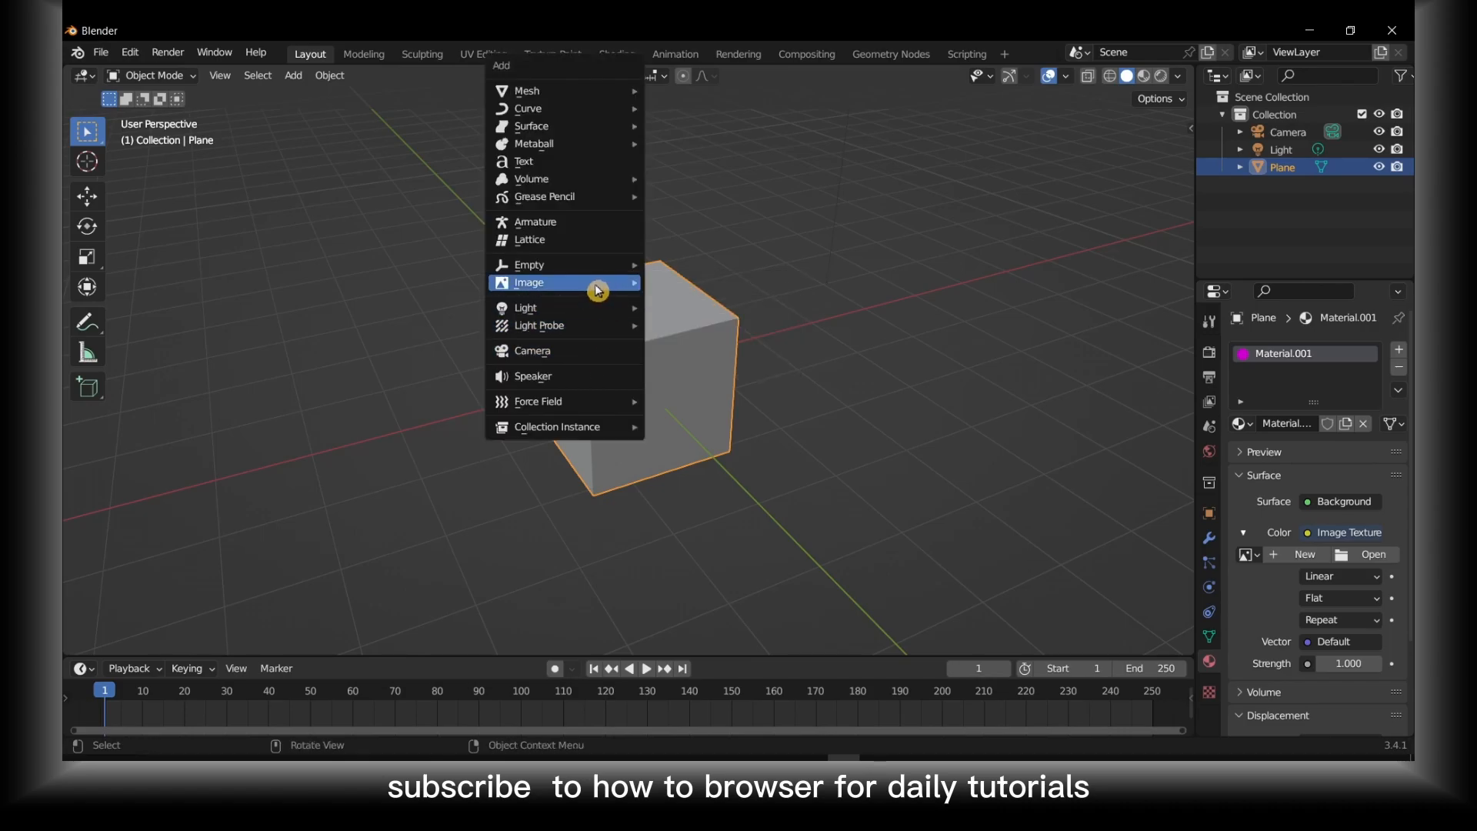
{"action": "mouse_move", "coordinate": [528, 283]}
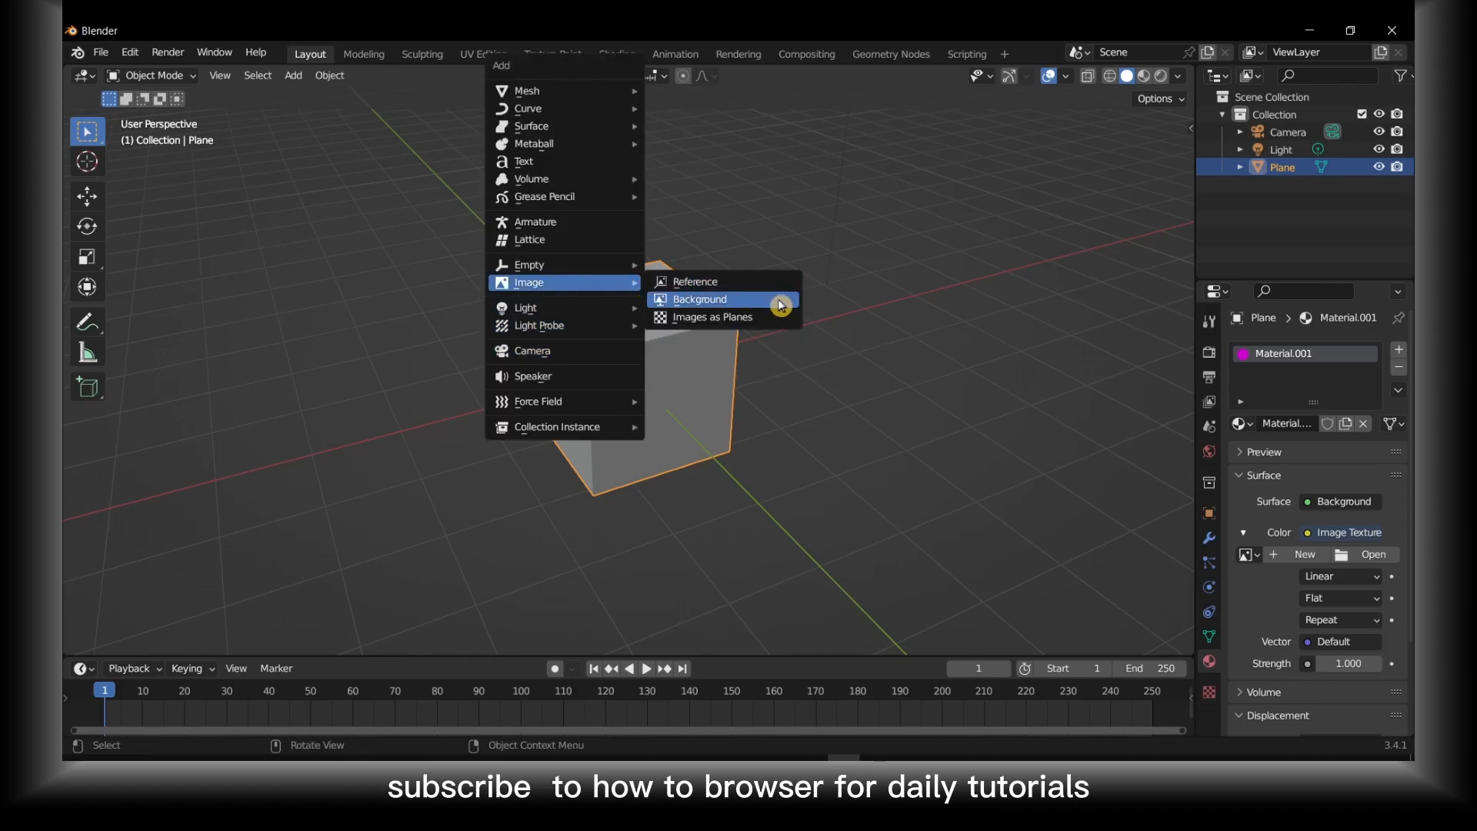
{"action": "left_click", "coordinate": [781, 305]}
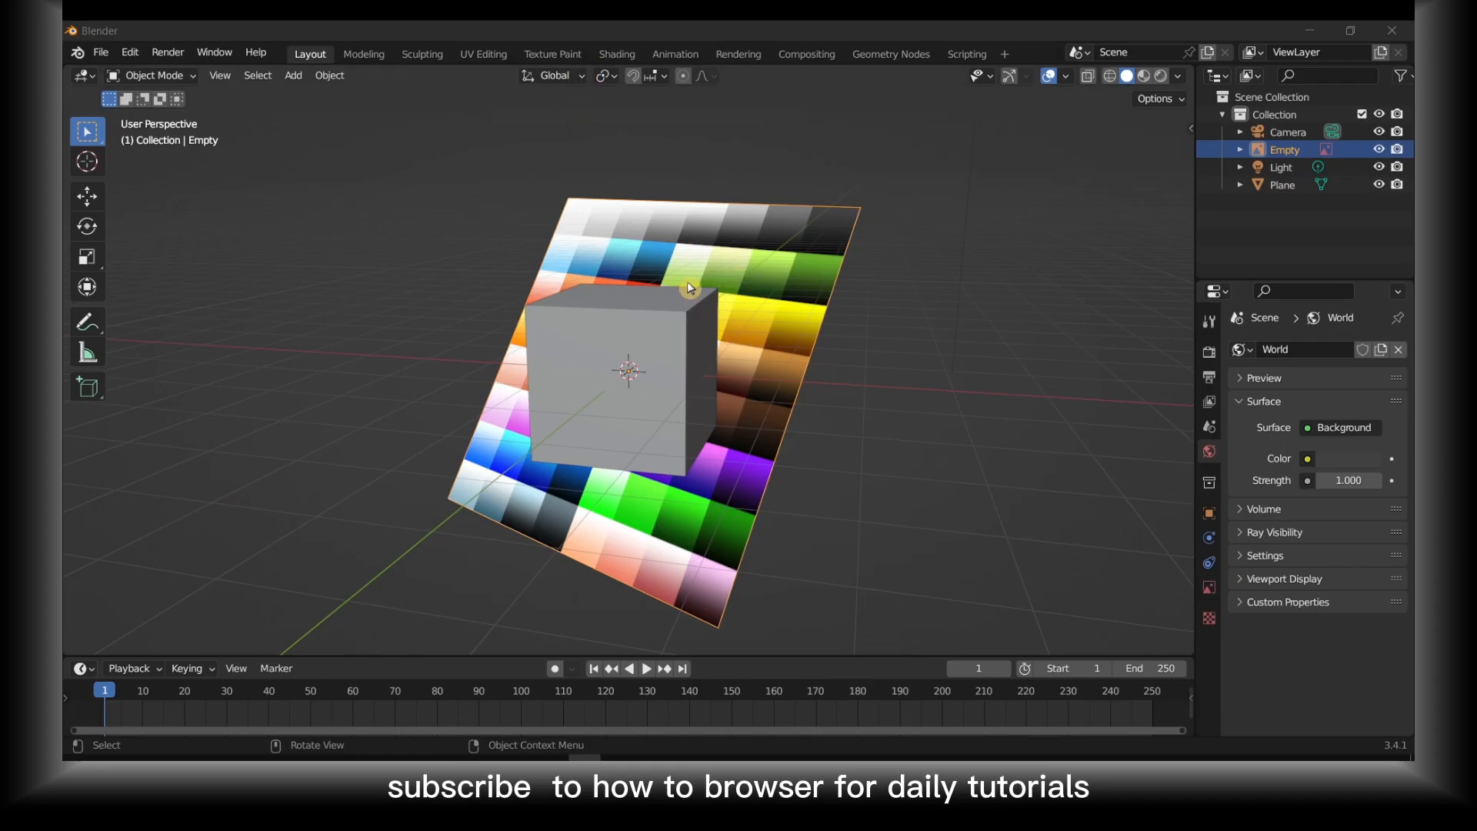
Move the palette image empty off to the left of the cube and shrink it.
{"action": "key", "text": "g"}
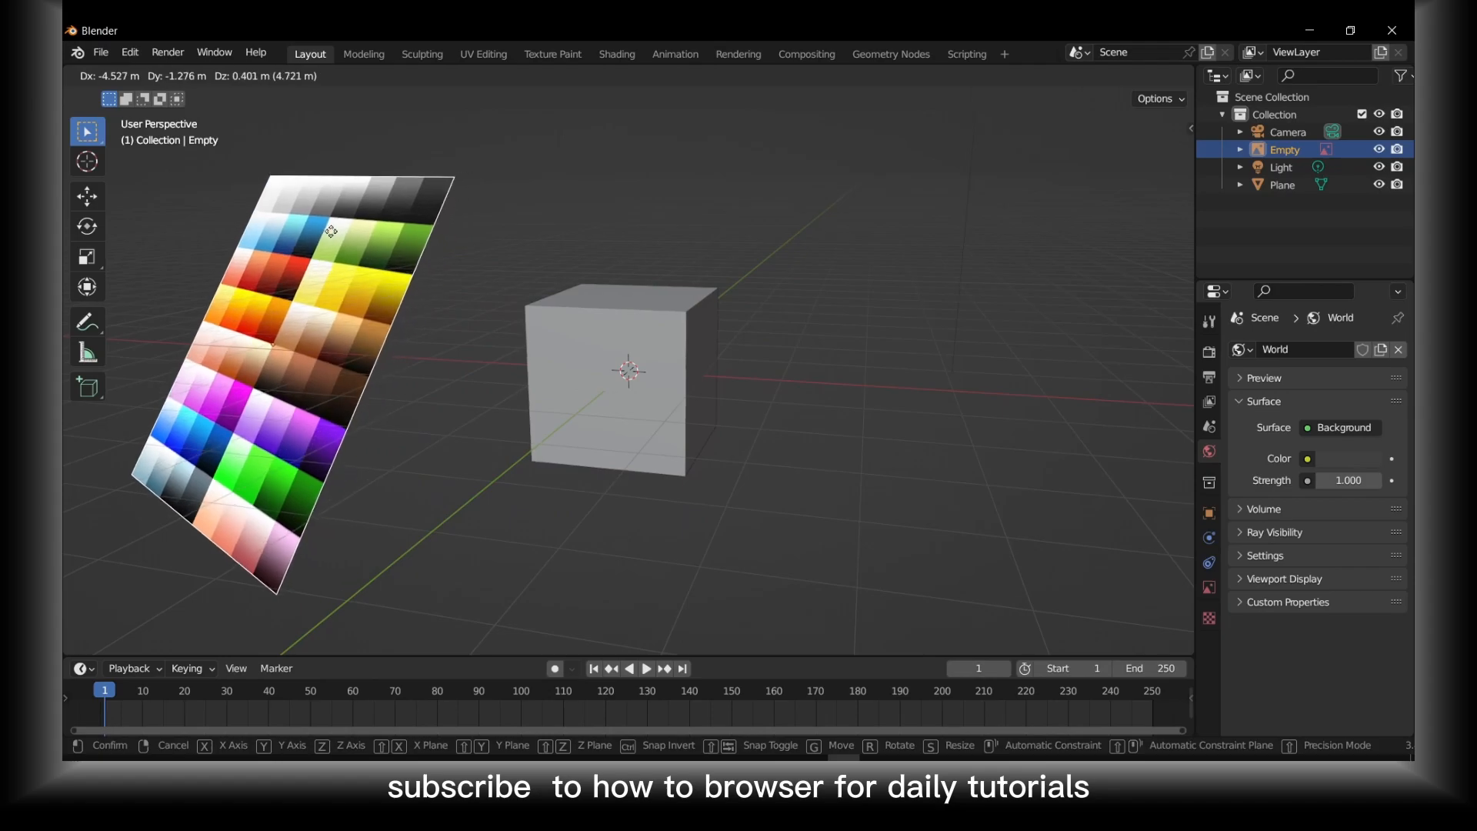
{"action": "key", "text": "r"}
{"action": "left_click", "coordinate": [309, 277]}
{"action": "key", "text": "g"}
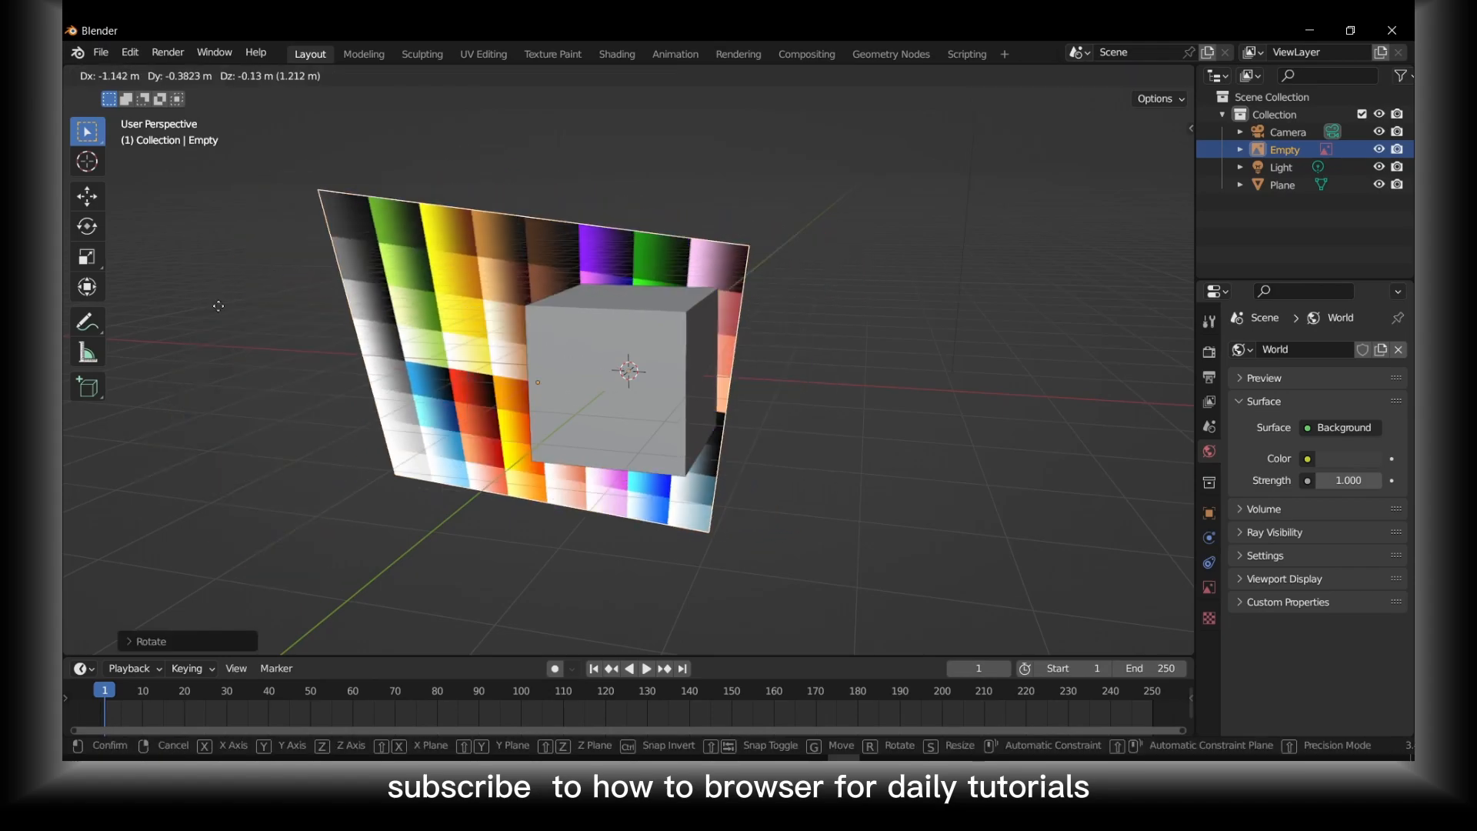
{"action": "left_click", "coordinate": [173, 307]}
{"action": "key", "text": "s"}
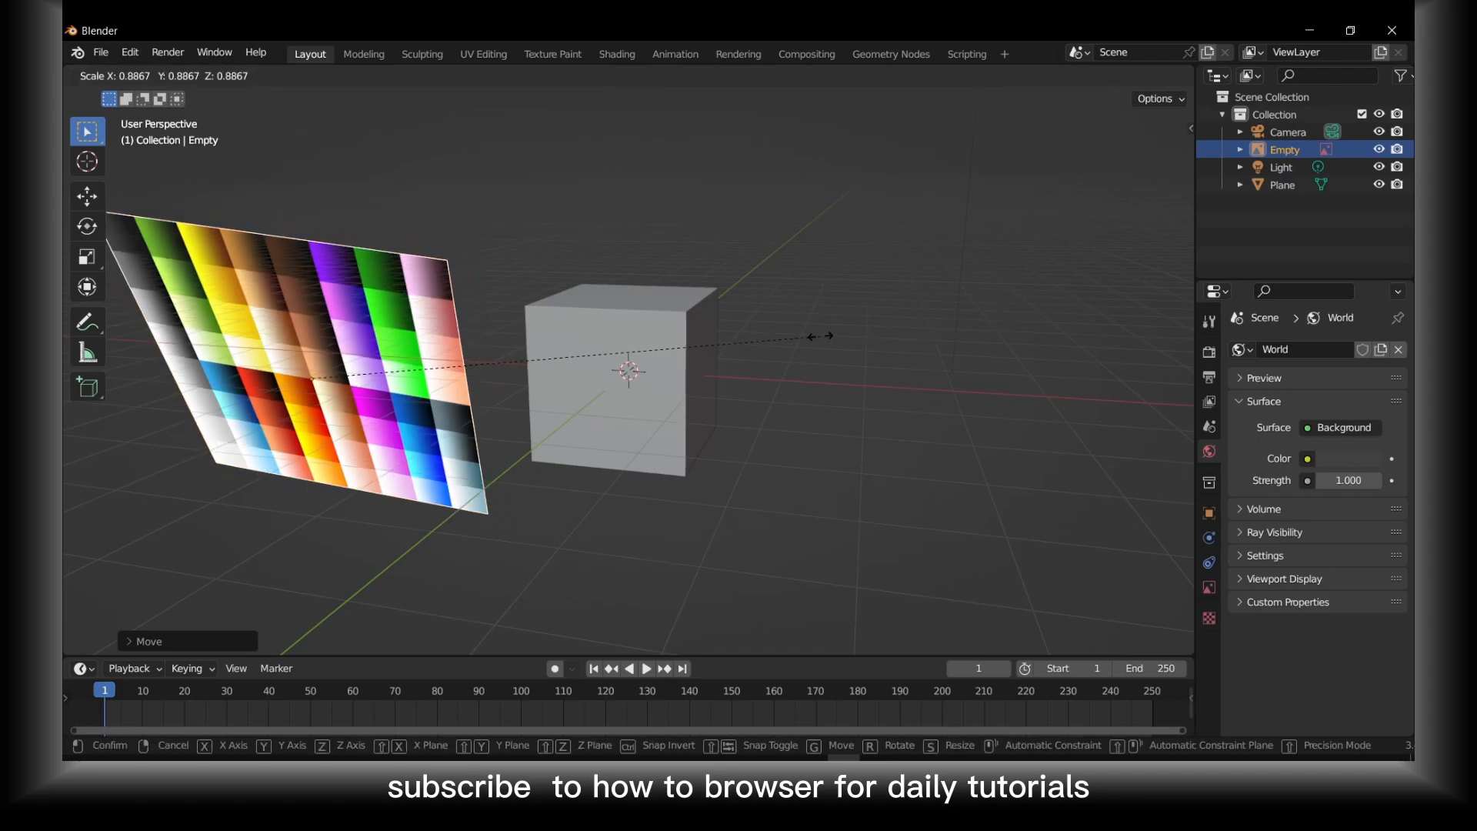
{"action": "left_click", "coordinate": [700, 356]}
{"action": "key", "text": "s"}
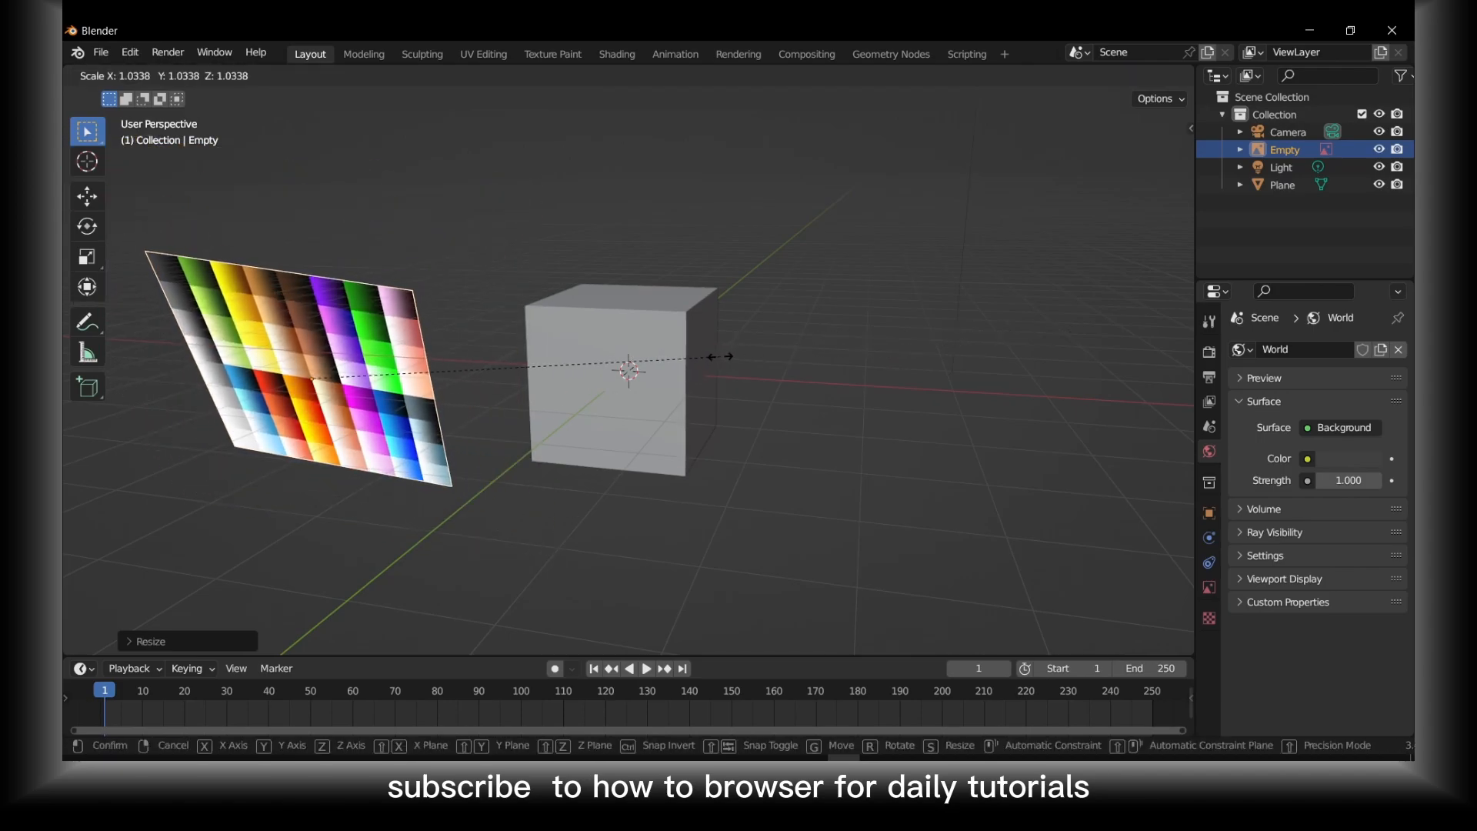
{"action": "left_click", "coordinate": [752, 367]}
Rotate the palette image on the X axis to lie flat, then deselect everything.
{"action": "key", "text": "r"}
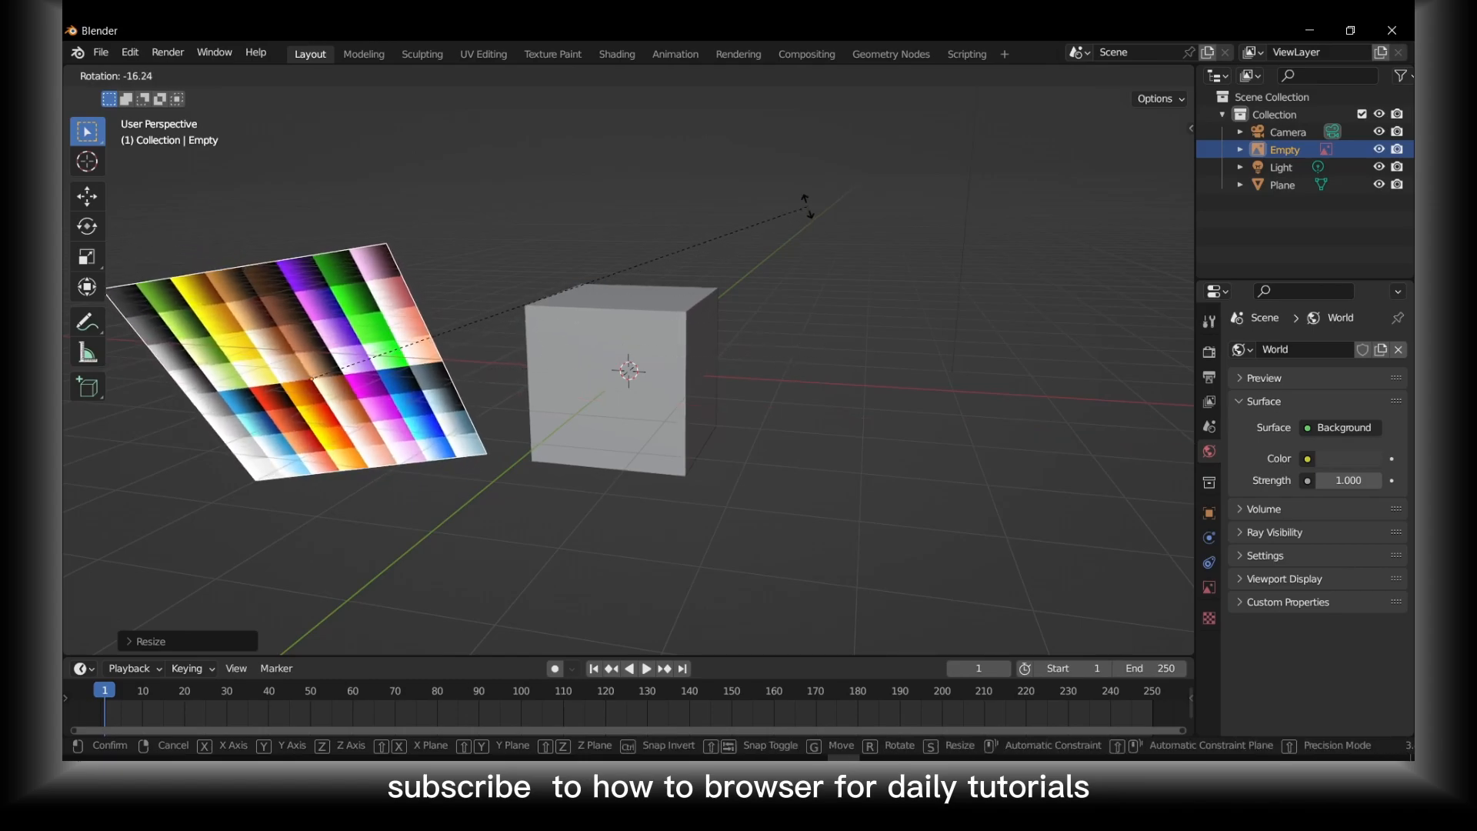
{"action": "key", "text": "x"}
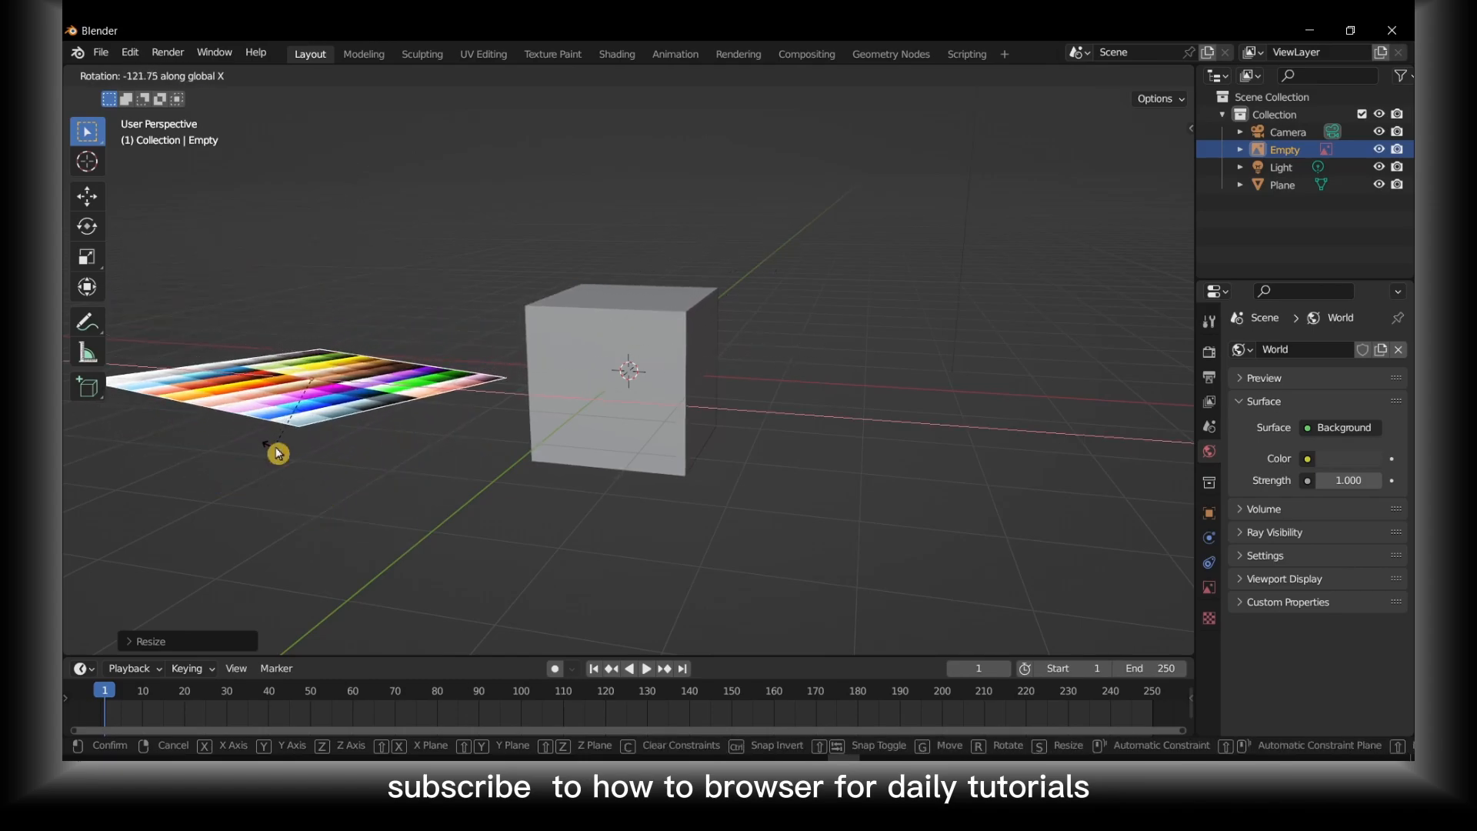
{"action": "left_click", "coordinate": [278, 453]}
{"action": "mouse_move", "coordinate": [248, 369]}
{"action": "middle_mouse_down"}
{"action": "mouse_move", "coordinate": [185, 389]}
{"action": "mouse_move", "coordinate": [377, 284]}
{"action": "middle_mouse_up"}
{"action": "left_click", "coordinate": [377, 285]}
{"action": "left_click", "coordinate": [508, 274]}
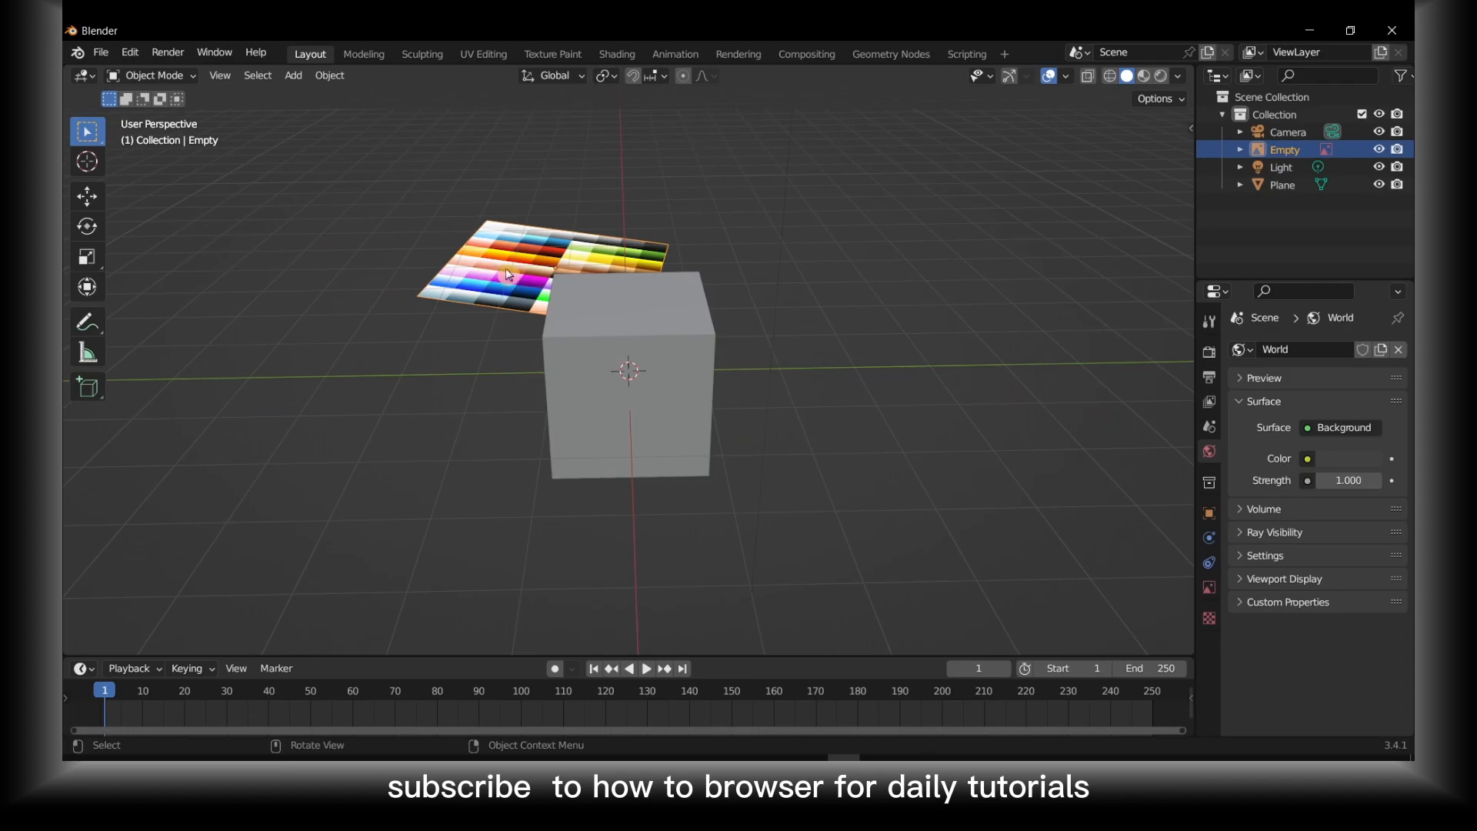
{"action": "key", "text": "alt+a"}
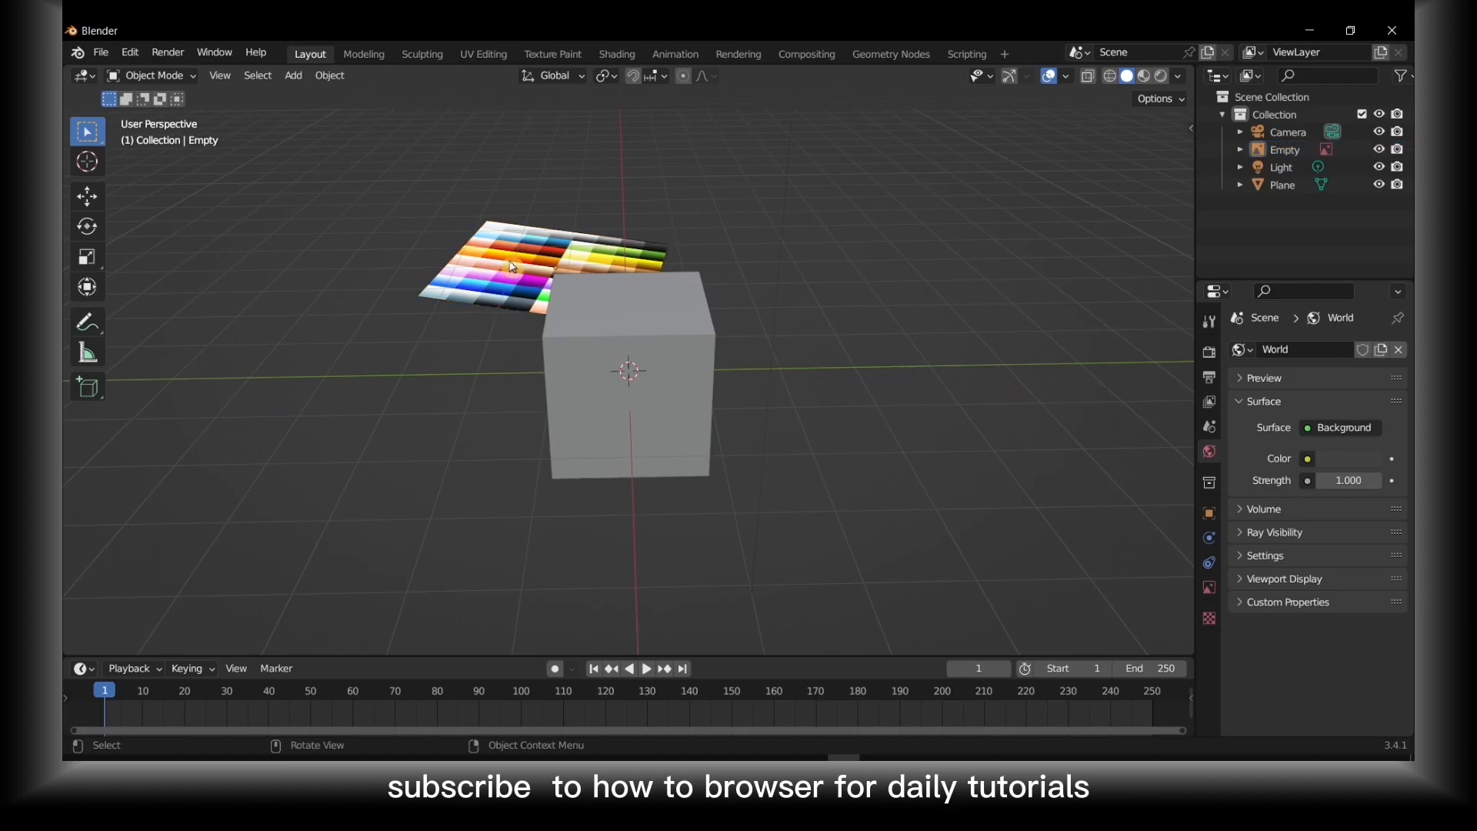
Hide the palette image empty and reopen the cube's Material.001 settings.
{"action": "left_click", "coordinate": [428, 274]}
{"action": "key", "text": "h"}
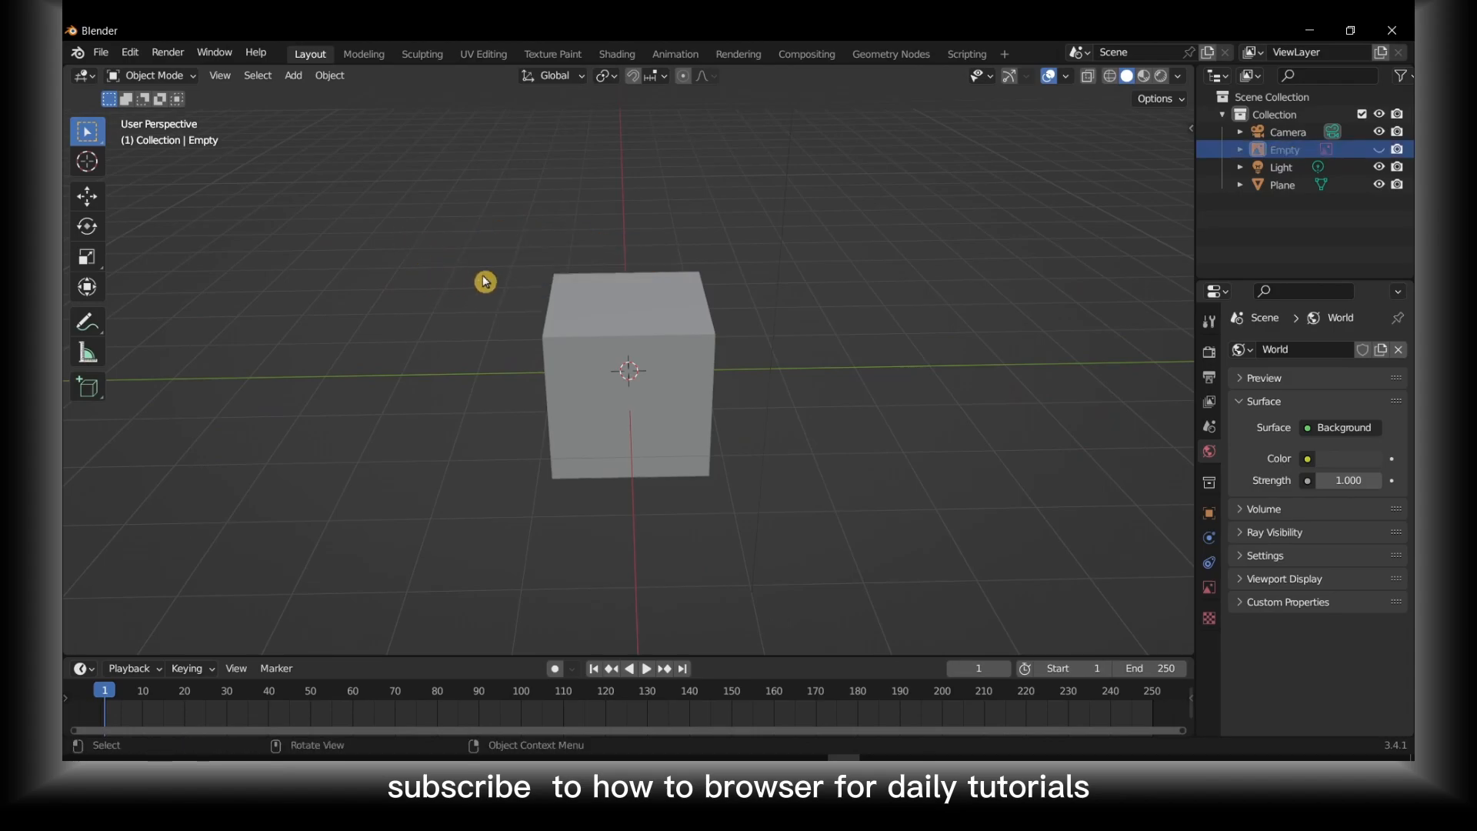
{"action": "left_click", "coordinate": [1209, 562]}
{"action": "left_click", "coordinate": [635, 415]}
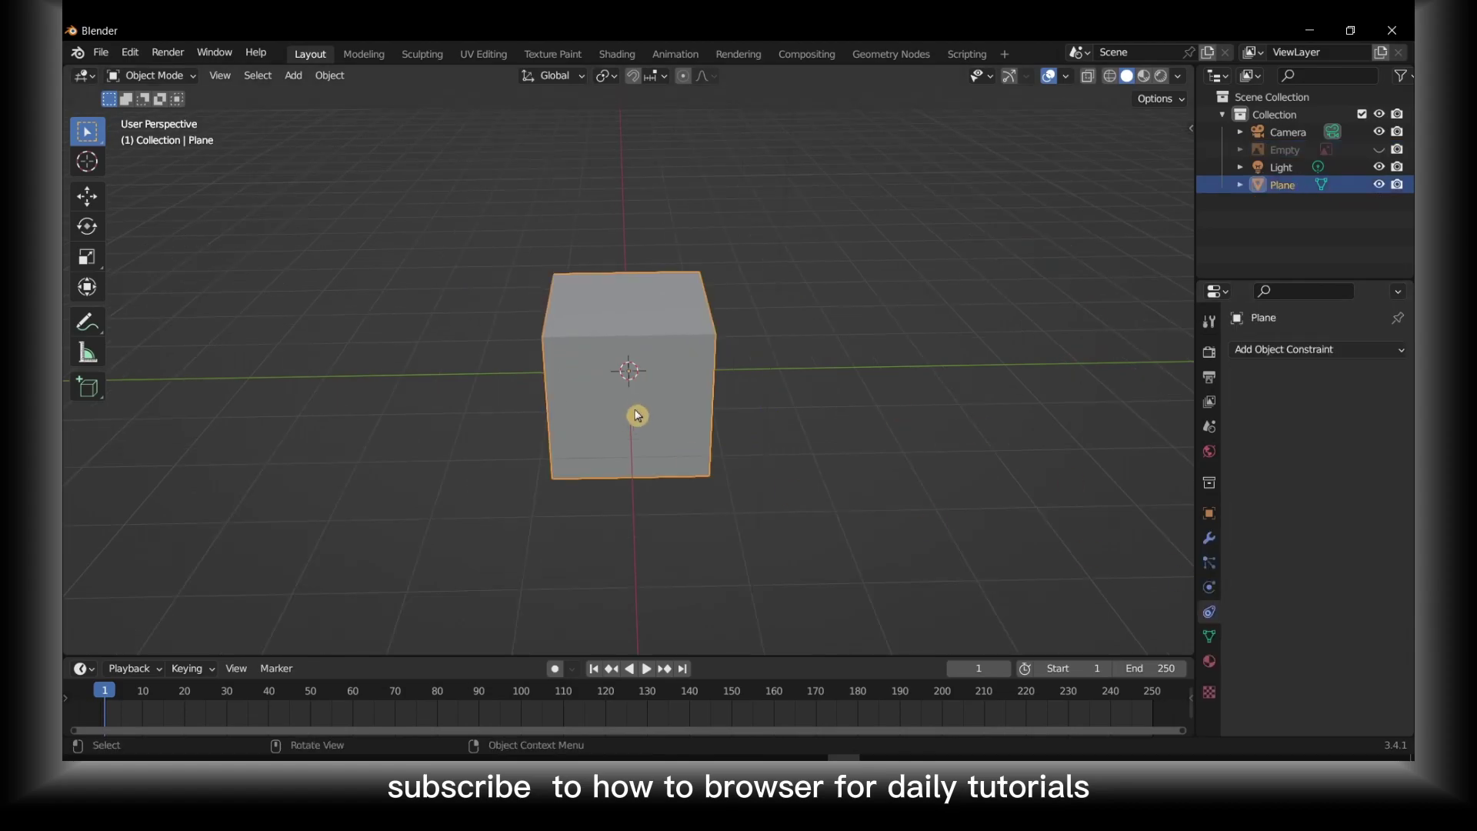
{"action": "left_click", "coordinate": [1209, 660]}
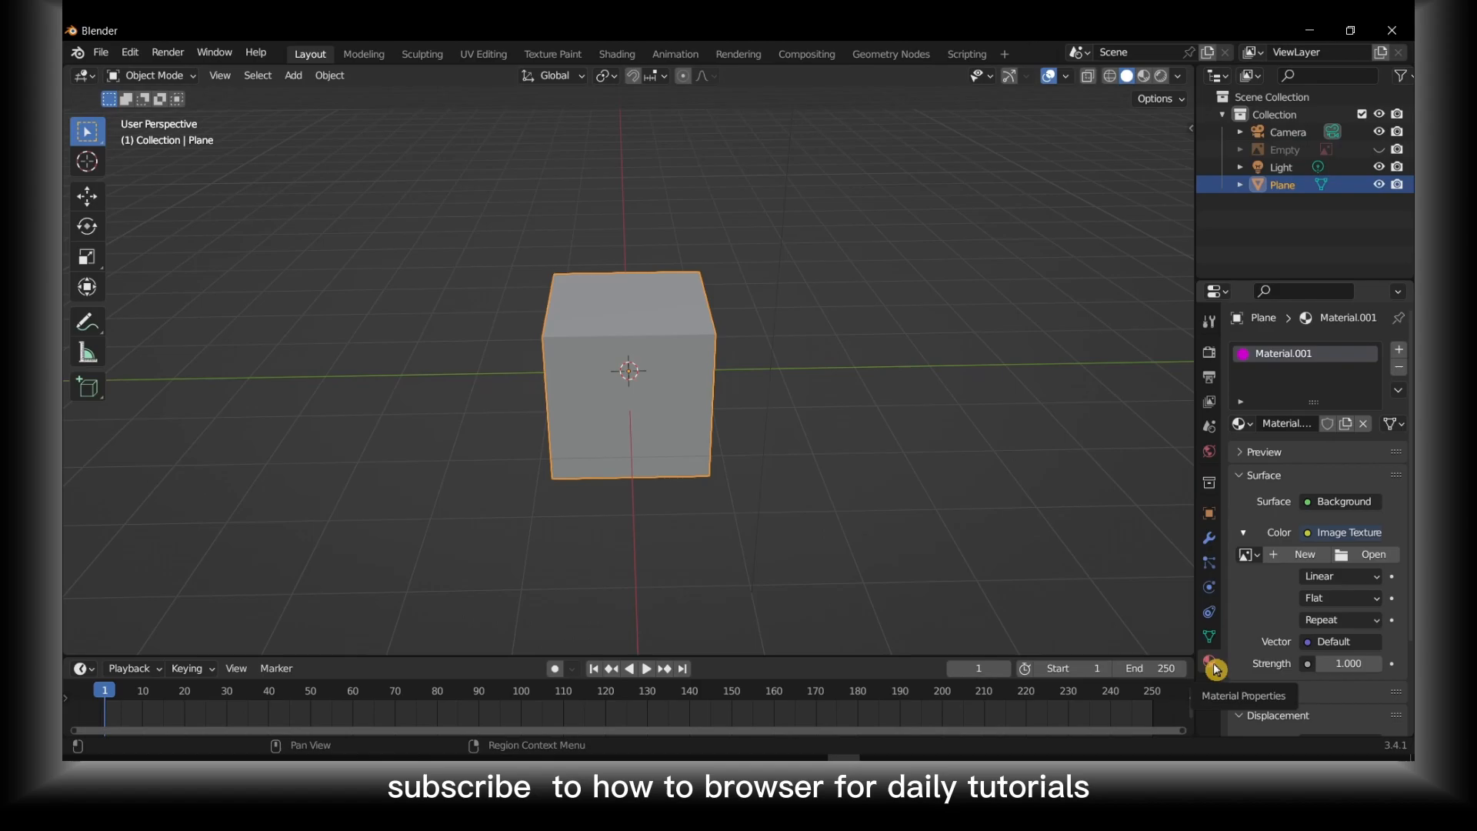
Load the palette image into the Image Texture and view the cube in Material Preview shading.
{"action": "left_click", "coordinate": [1247, 555]}
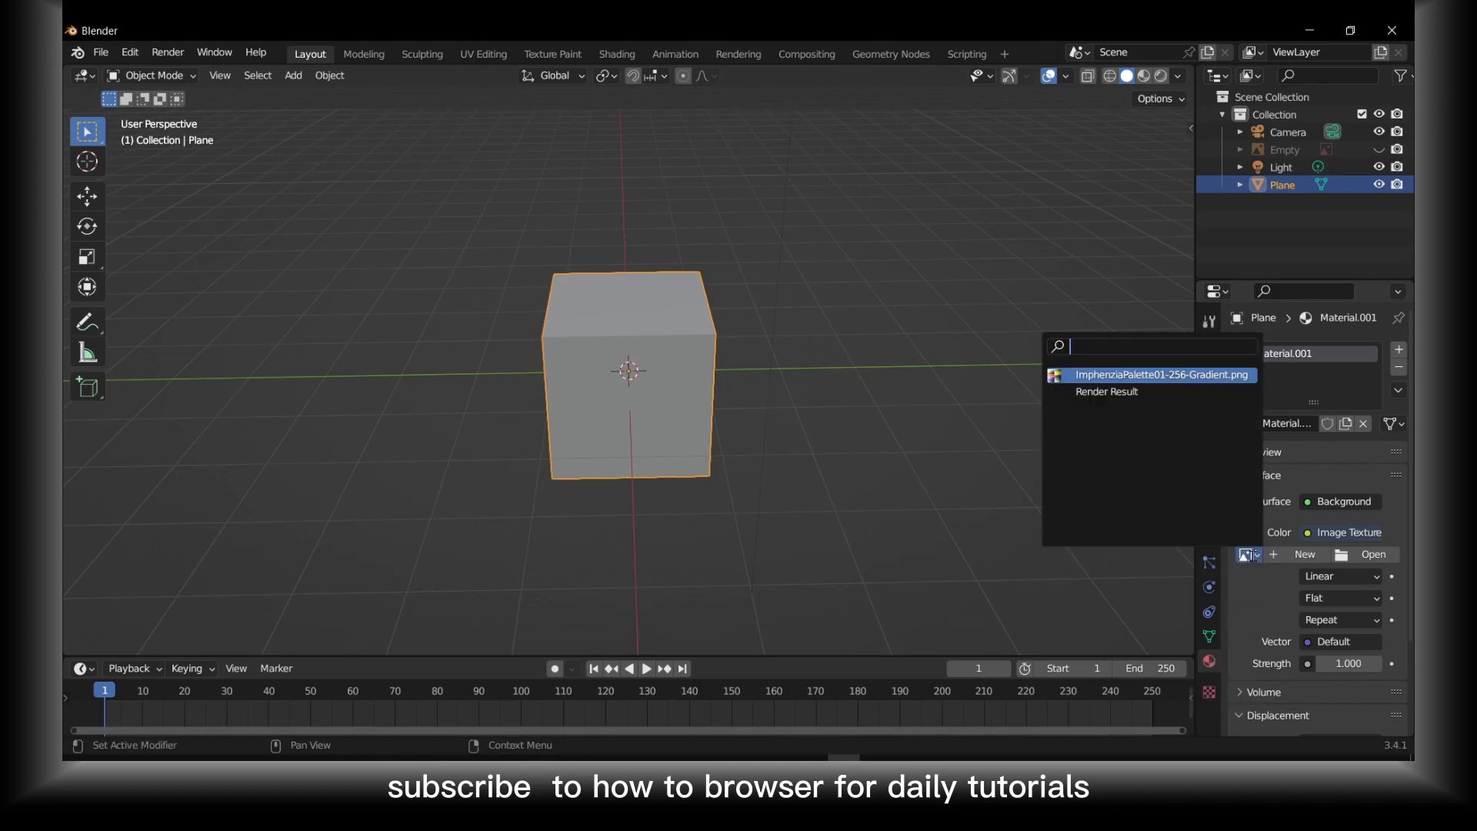
{"action": "left_click", "coordinate": [1120, 375]}
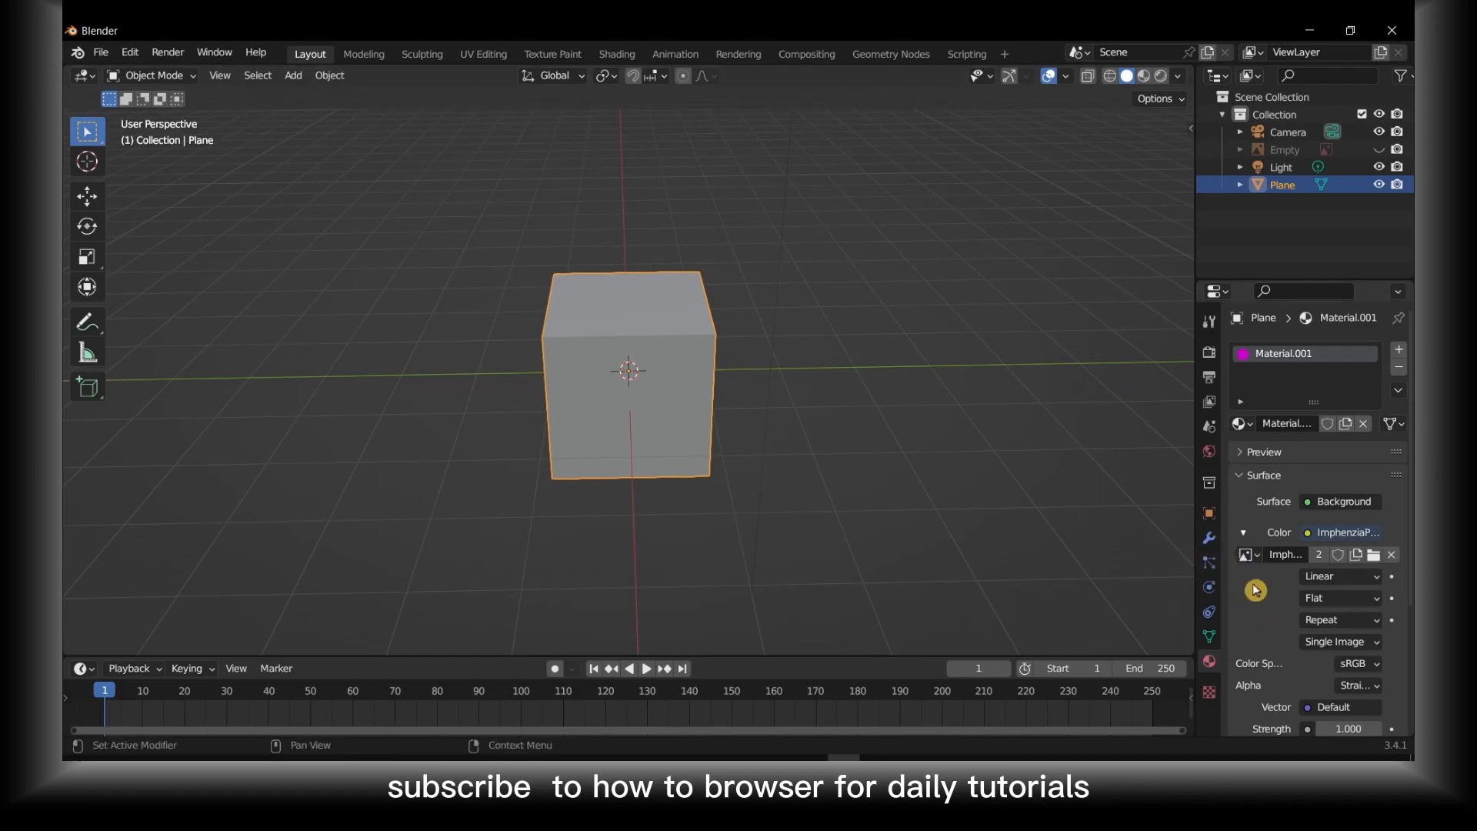
{"action": "left_click", "coordinate": [1144, 76]}
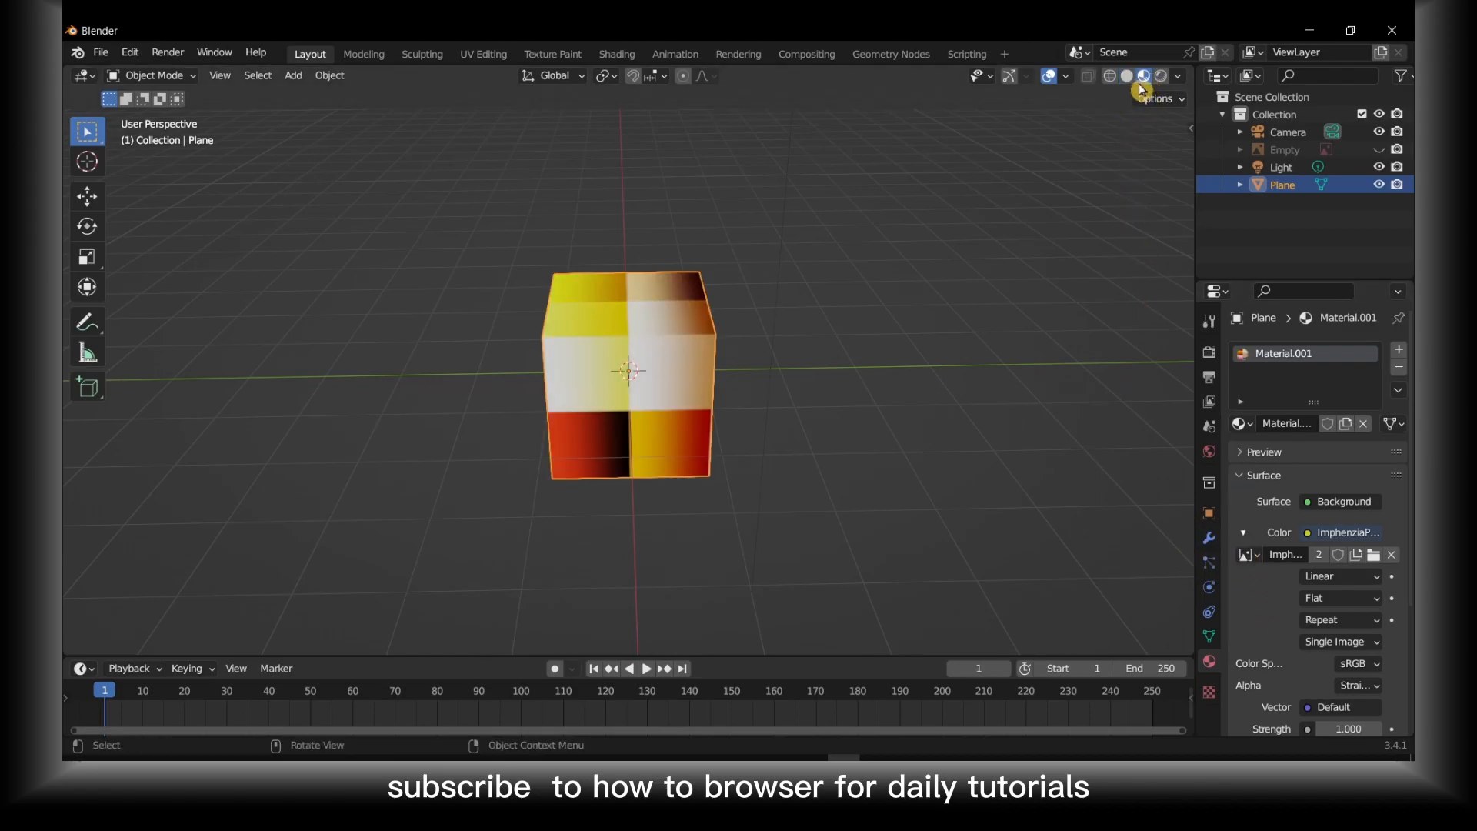
{"action": "middle_click_drag", "start_coordinate": [743, 325], "coordinate": [931, 300]}
Split the viewport and turn the left area into a UV Editor.
{"action": "left_click_drag", "start_coordinate": [70, 73], "coordinate": [532, 127]}
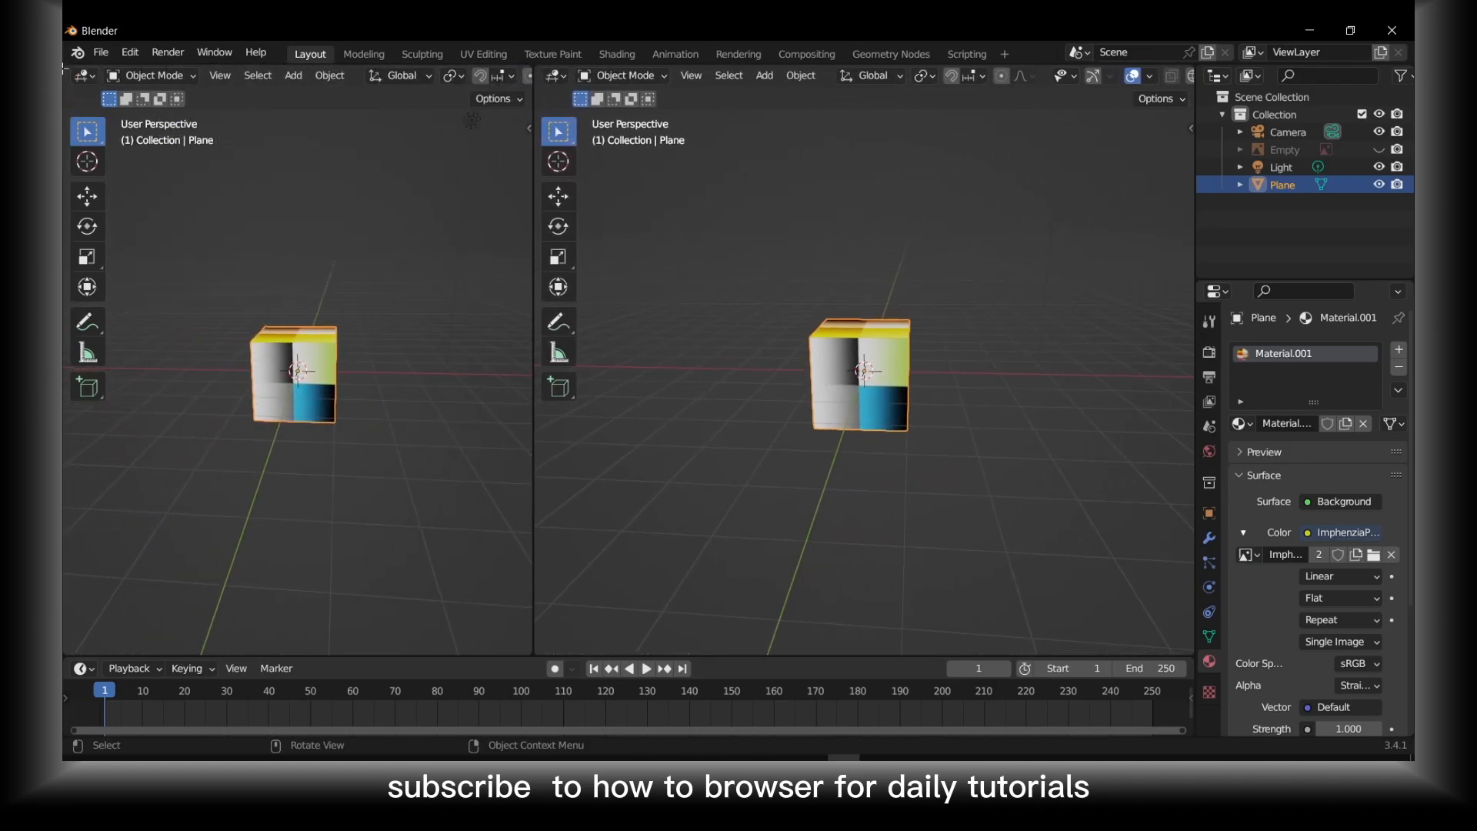
{"action": "left_click", "coordinate": [84, 76]}
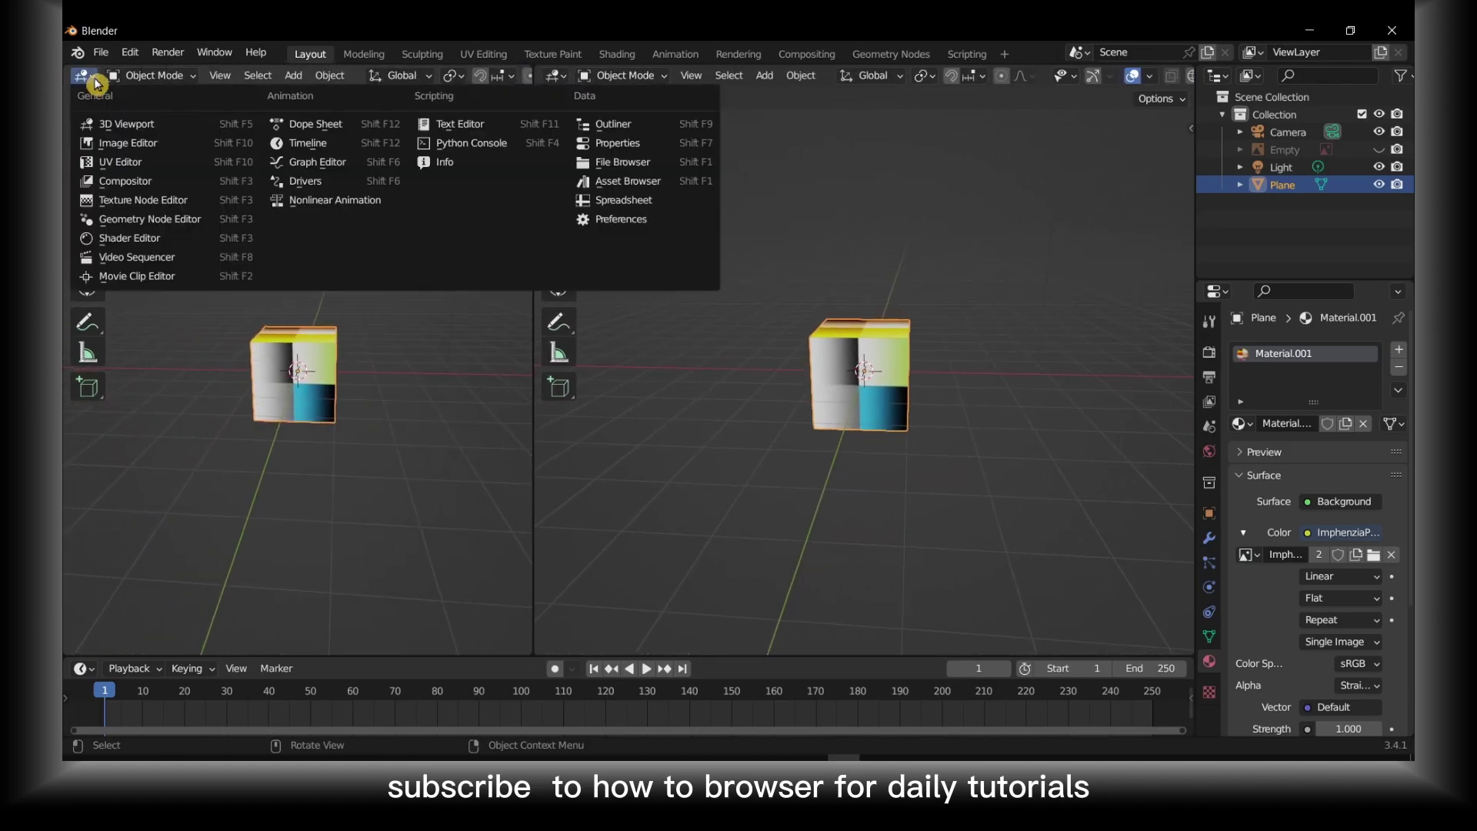
{"action": "left_click", "coordinate": [198, 166]}
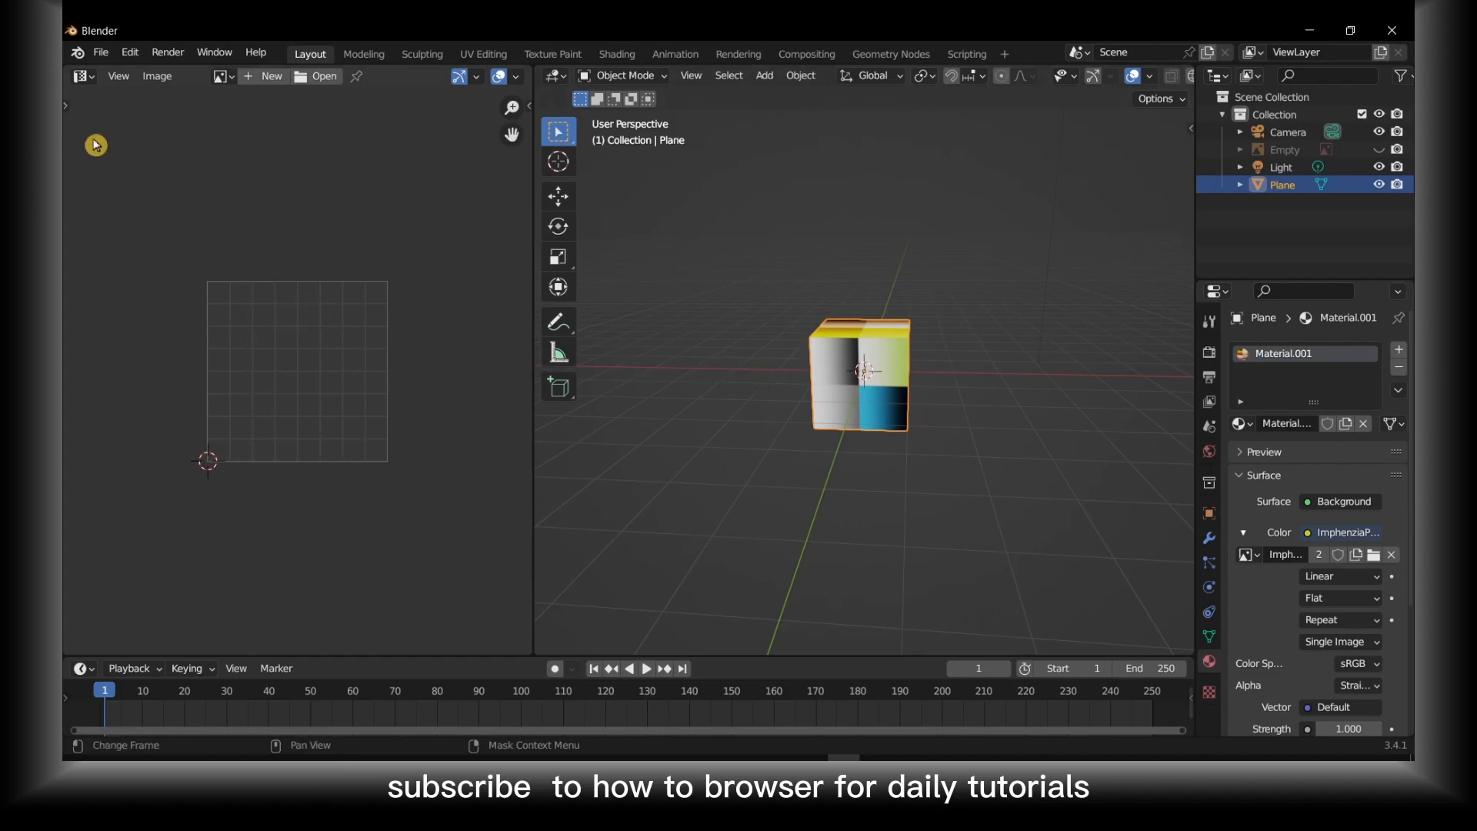
Enter Edit Mode, select the UV face and move it lower-left over the palette.
{"action": "key", "text": "Tab"}
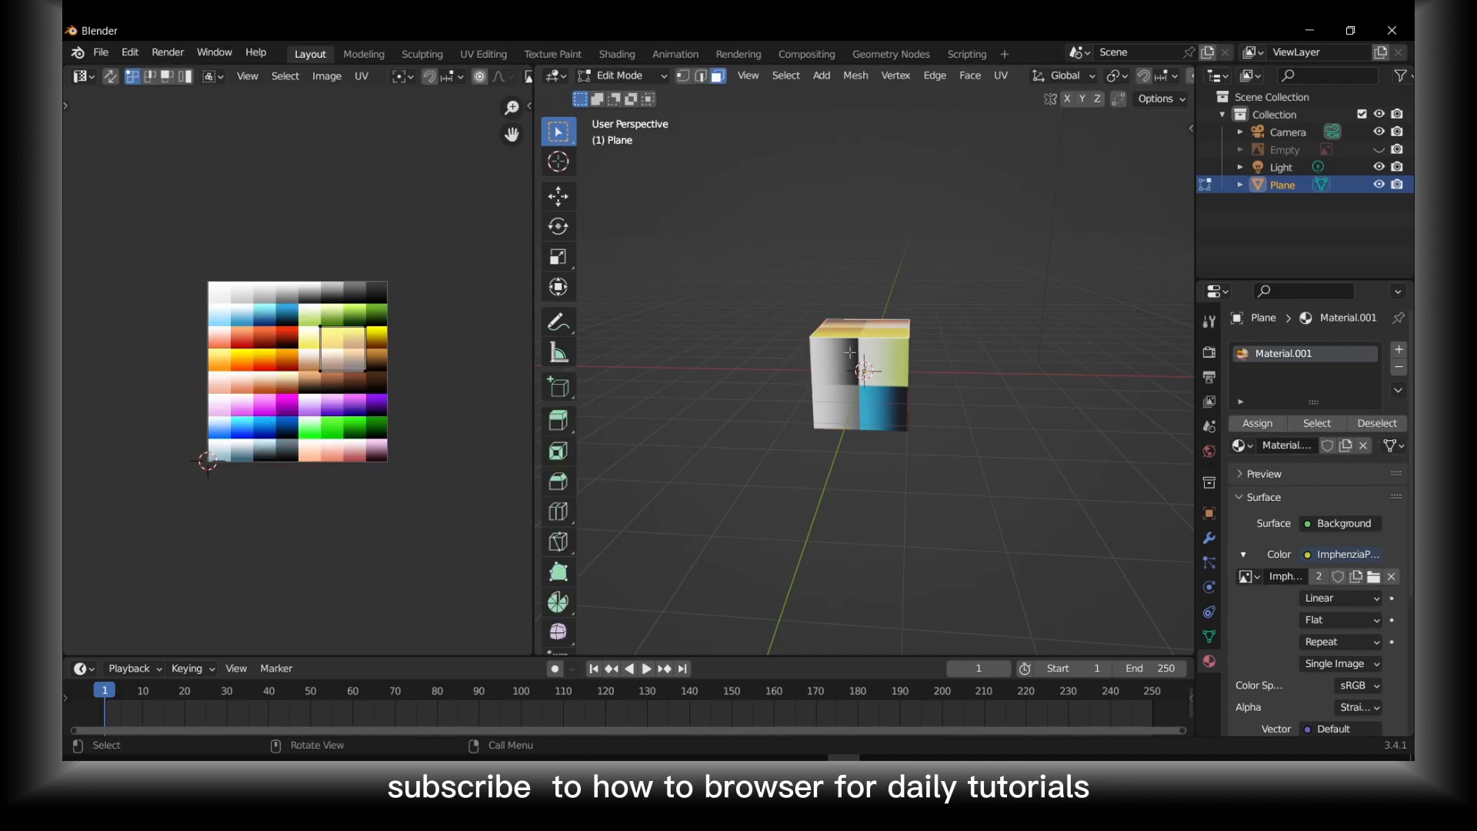
{"action": "left_click", "coordinate": [620, 75]}
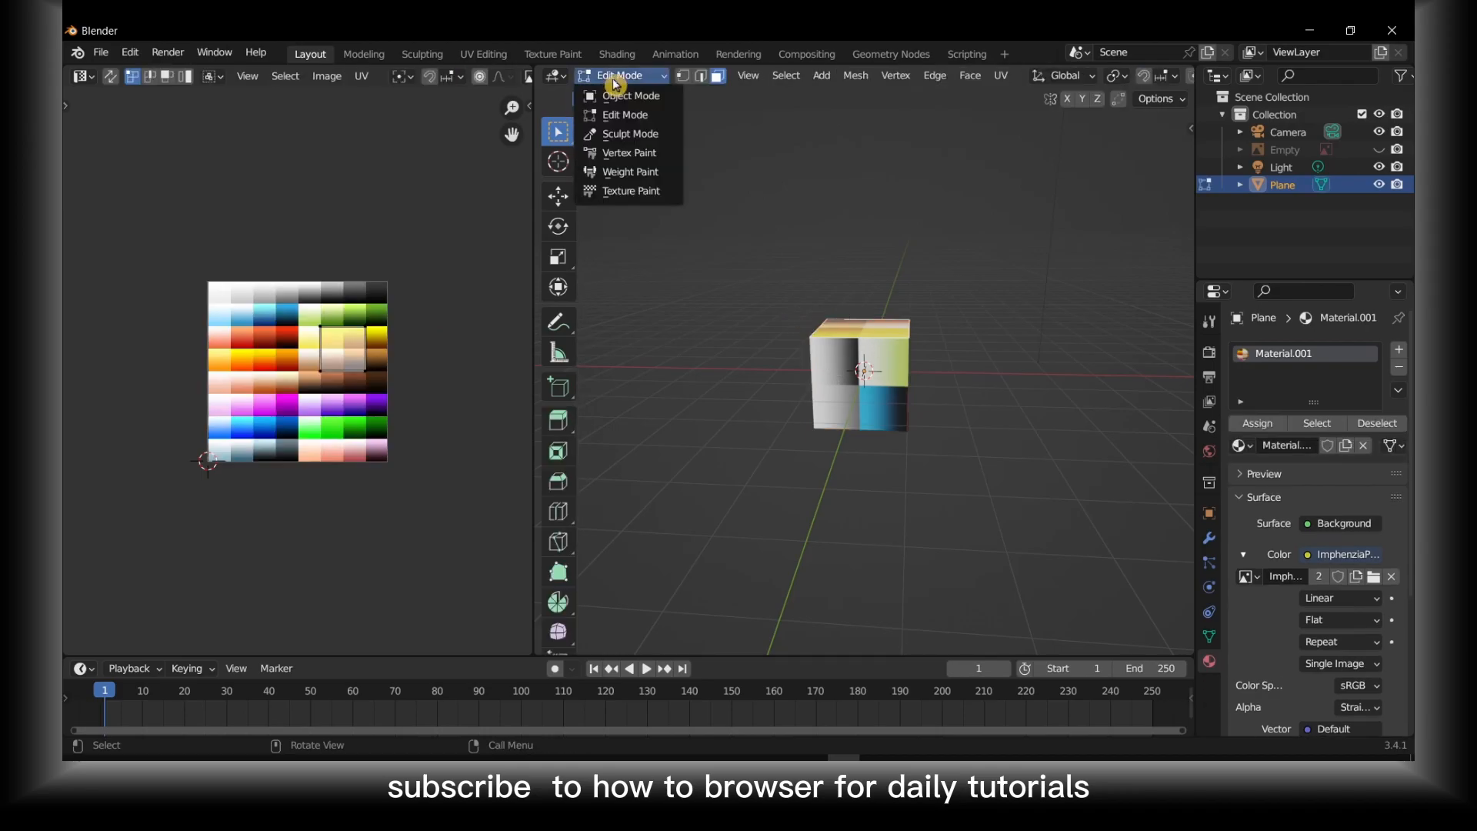
{"action": "left_click", "coordinate": [619, 105]}
{"action": "left_click", "coordinate": [618, 76]}
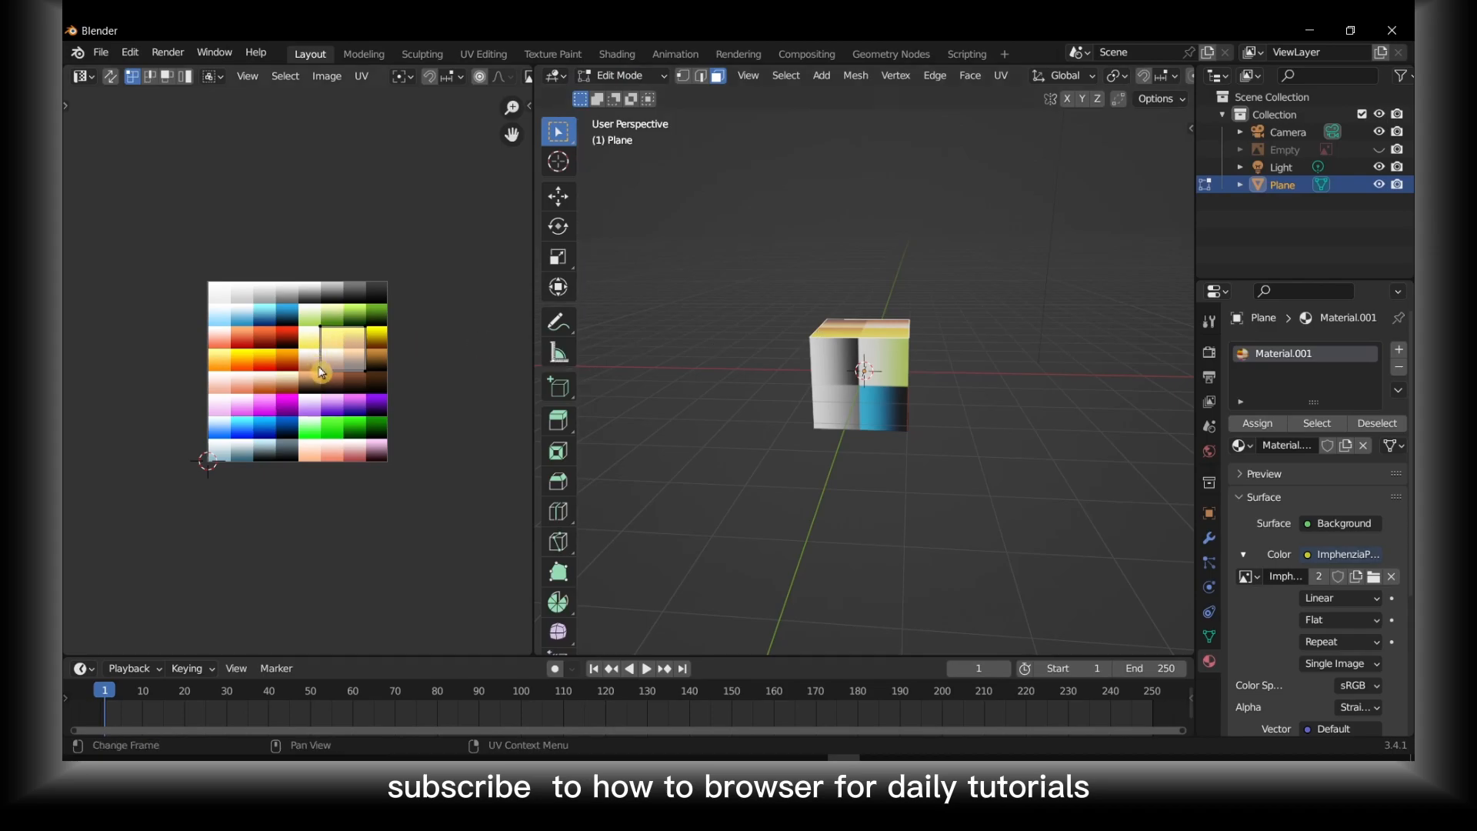
{"action": "key", "text": "a"}
{"action": "key", "text": "g"}
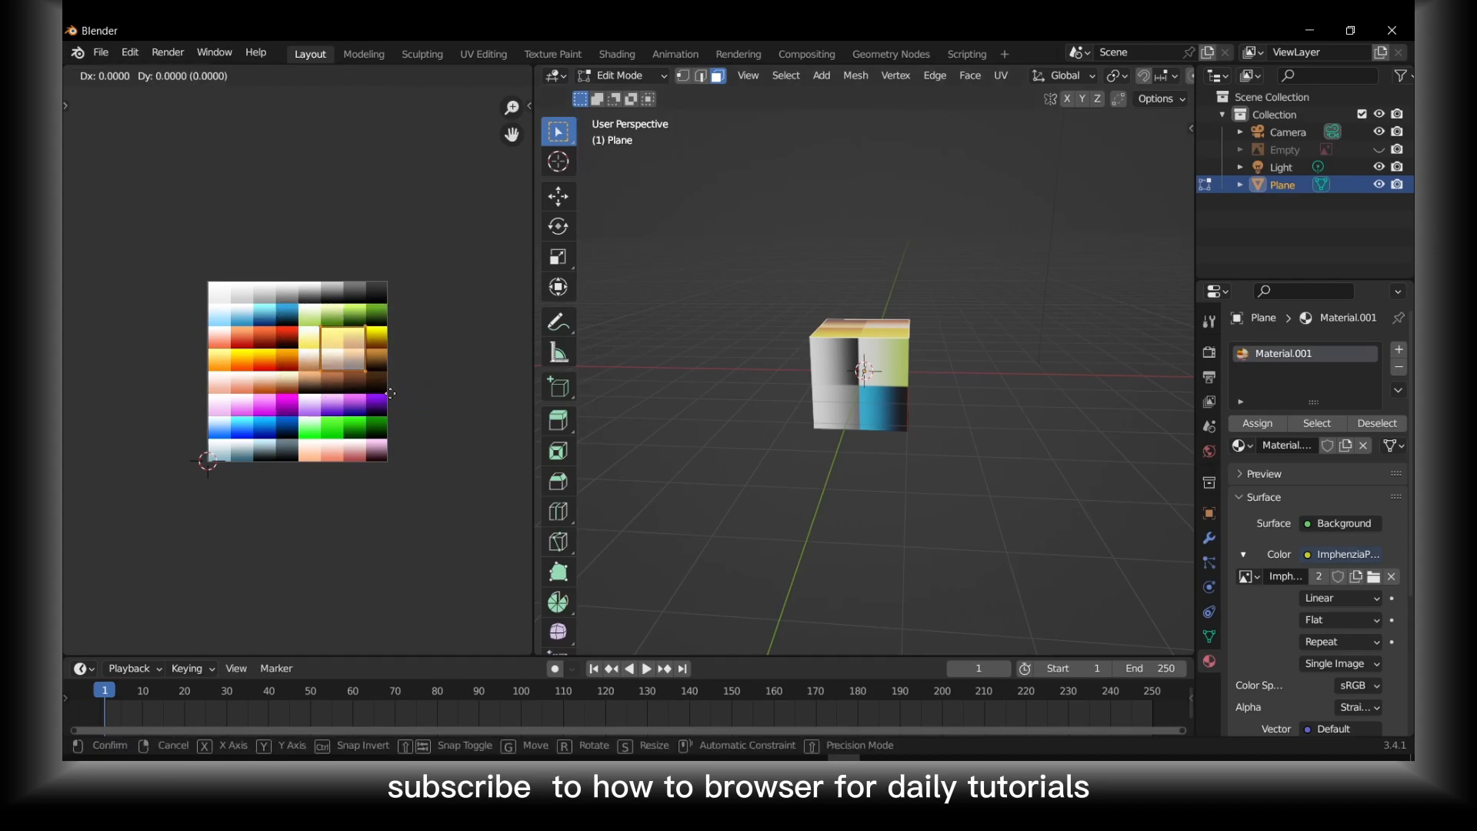
{"action": "left_click", "coordinate": [346, 412]}
Scale the UV face up over the palette, undo, and rescale it to a better size.
{"action": "key", "text": "s"}
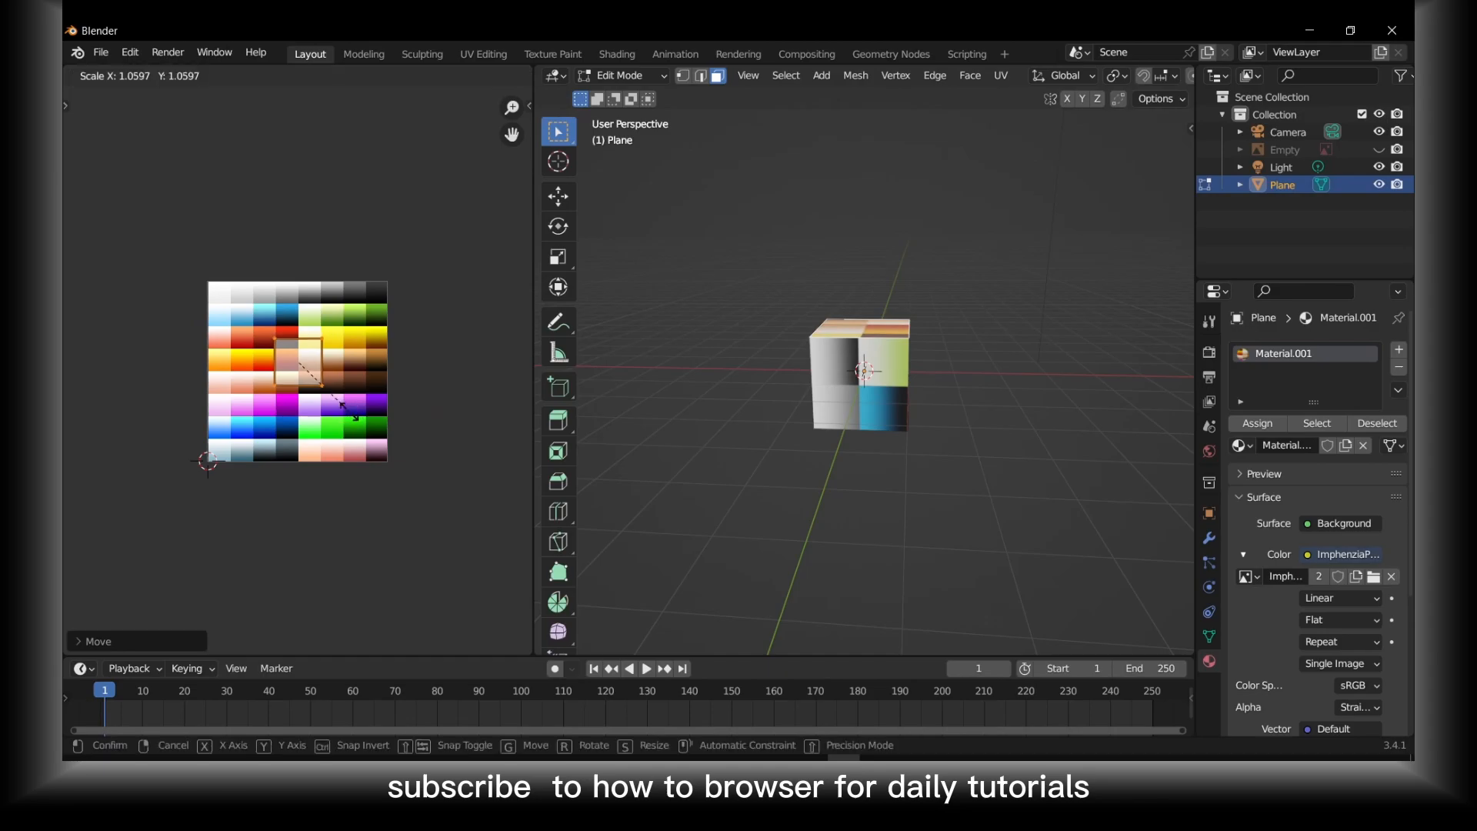
{"action": "left_click", "coordinate": [489, 507]}
{"action": "middle_click_drag", "start_coordinate": [919, 363], "coordinate": [827, 385]}
{"action": "key", "text": "ctrl+z"}
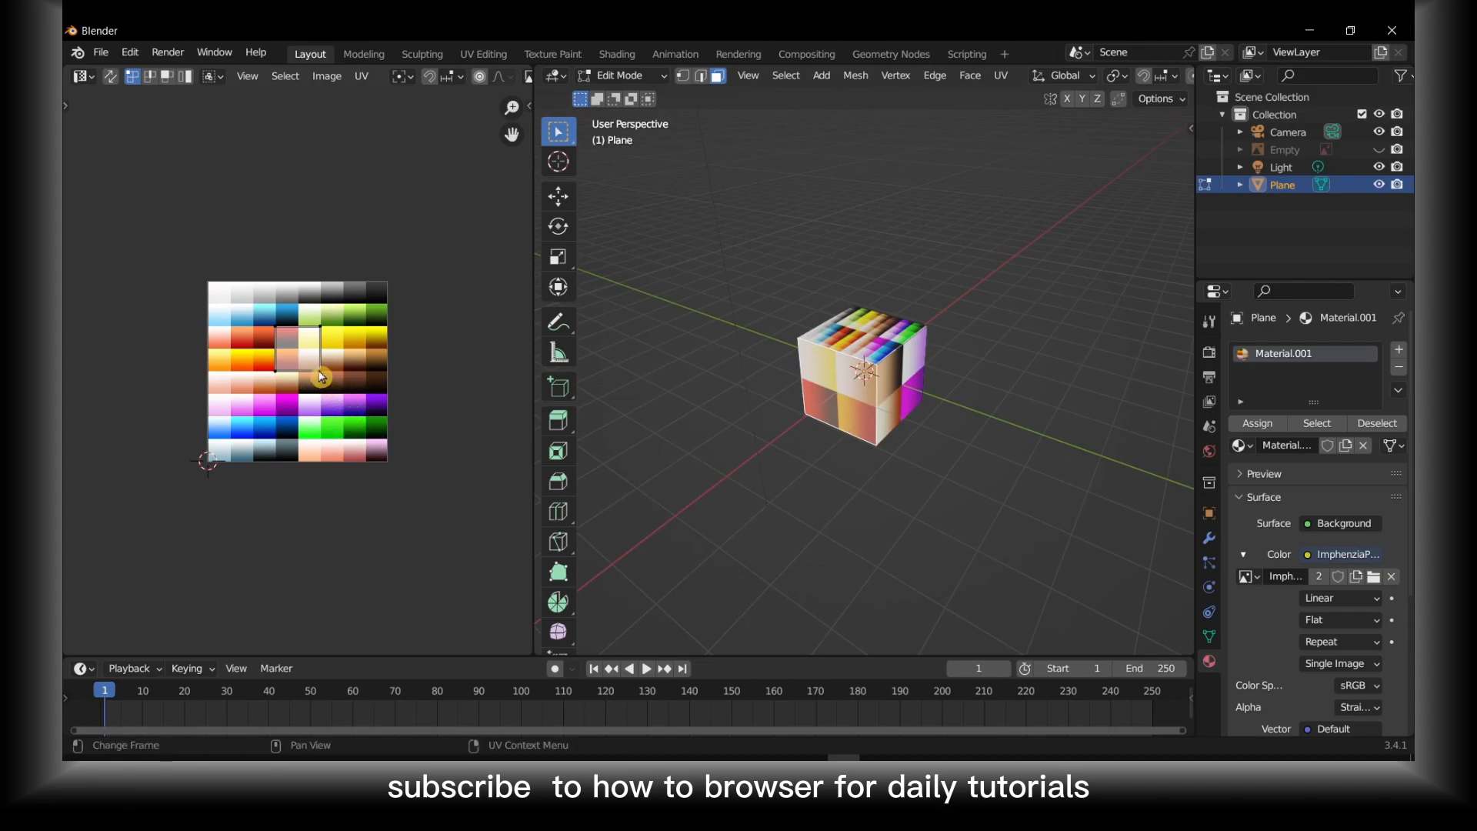
{"action": "key", "text": "s"}
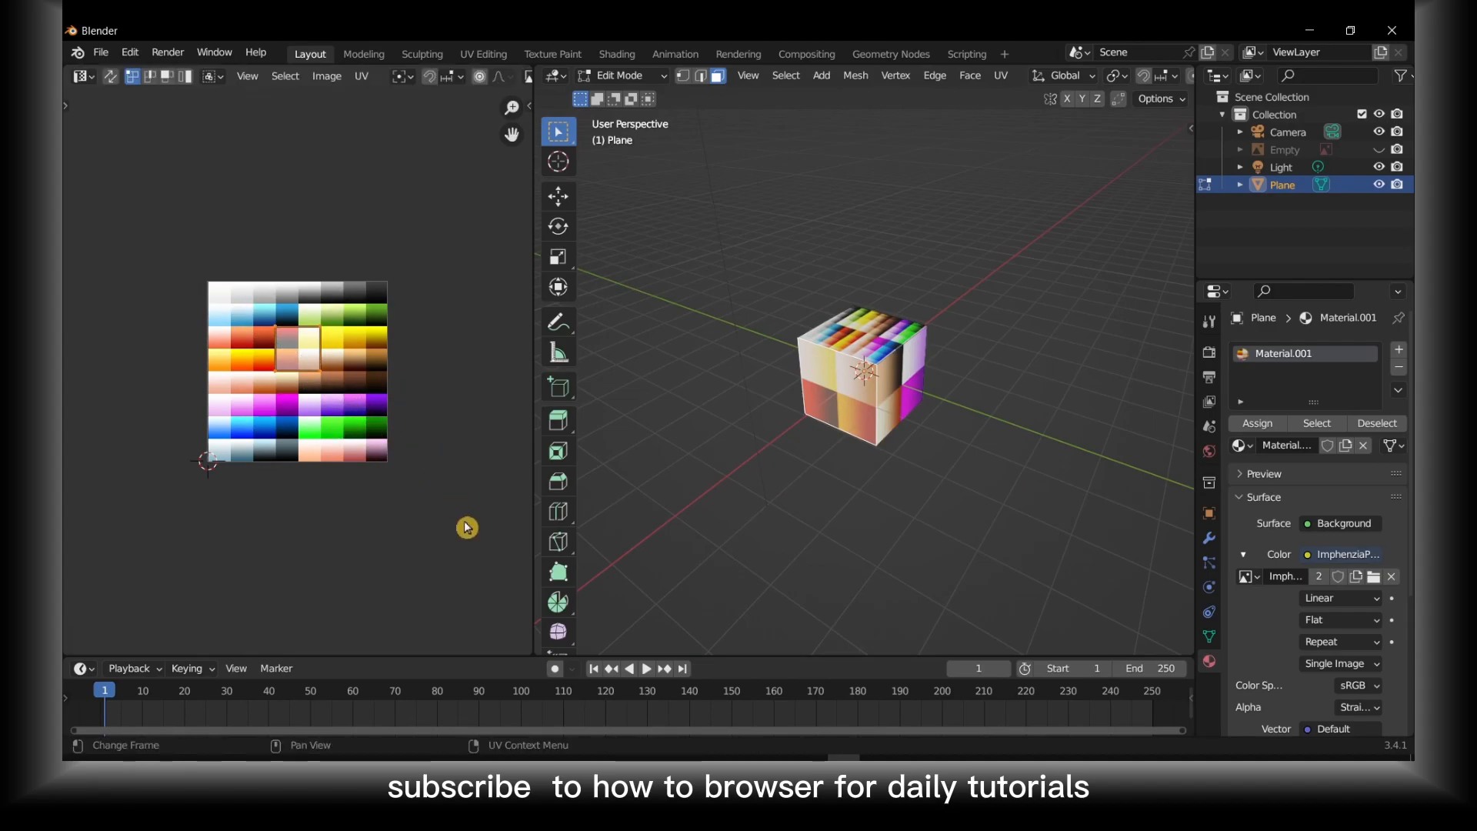
{"action": "left_click", "coordinate": [427, 486]}
{"action": "middle_click_drag", "start_coordinate": [703, 419], "coordinate": [969, 404]}
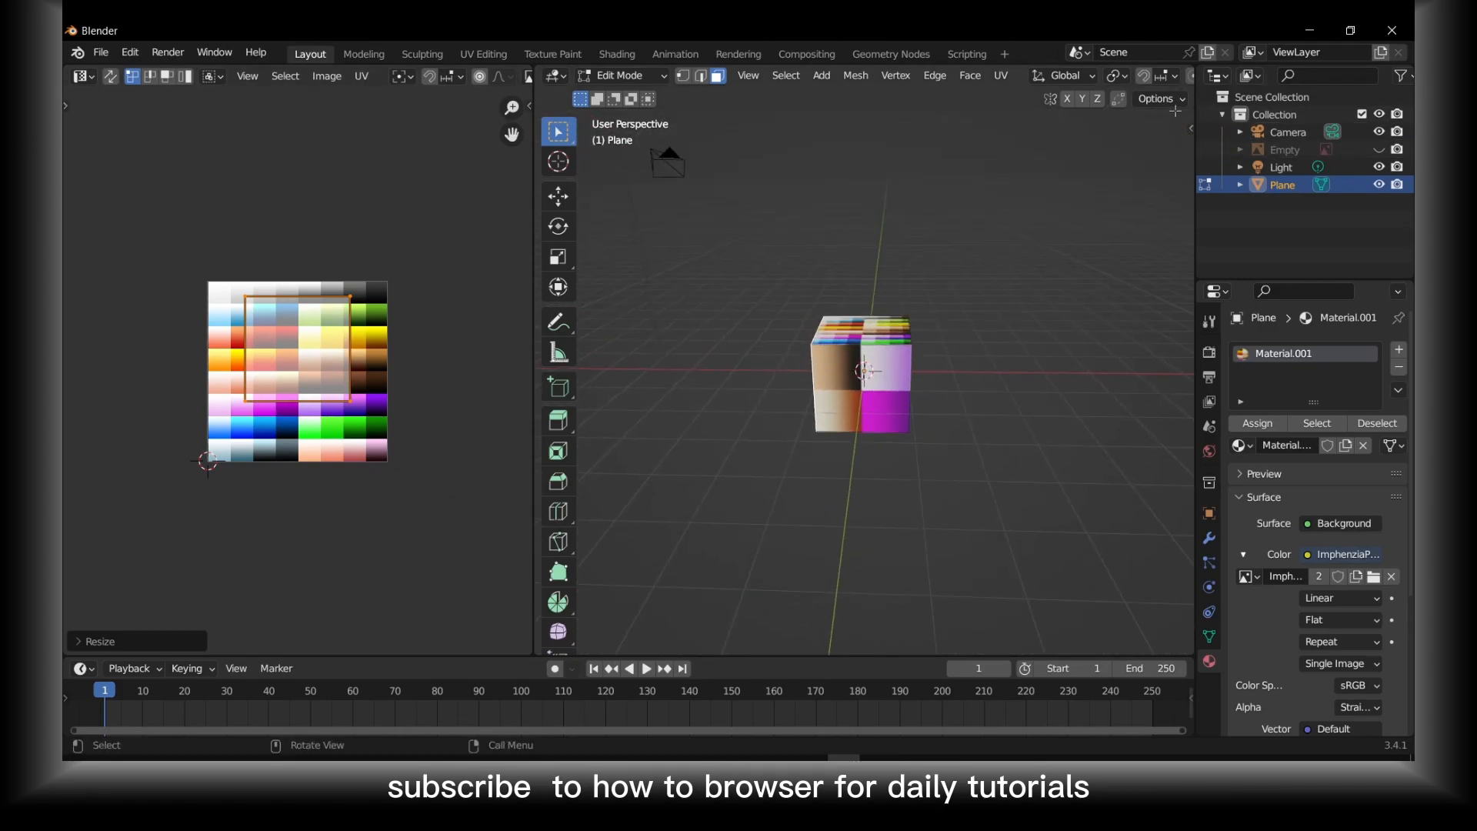
Set the render engine to Cycles in the Render Properties.
{"action": "left_click", "coordinate": [1204, 377]}
{"action": "left_click", "coordinate": [1208, 350]}
{"action": "left_click", "coordinate": [1353, 349]}
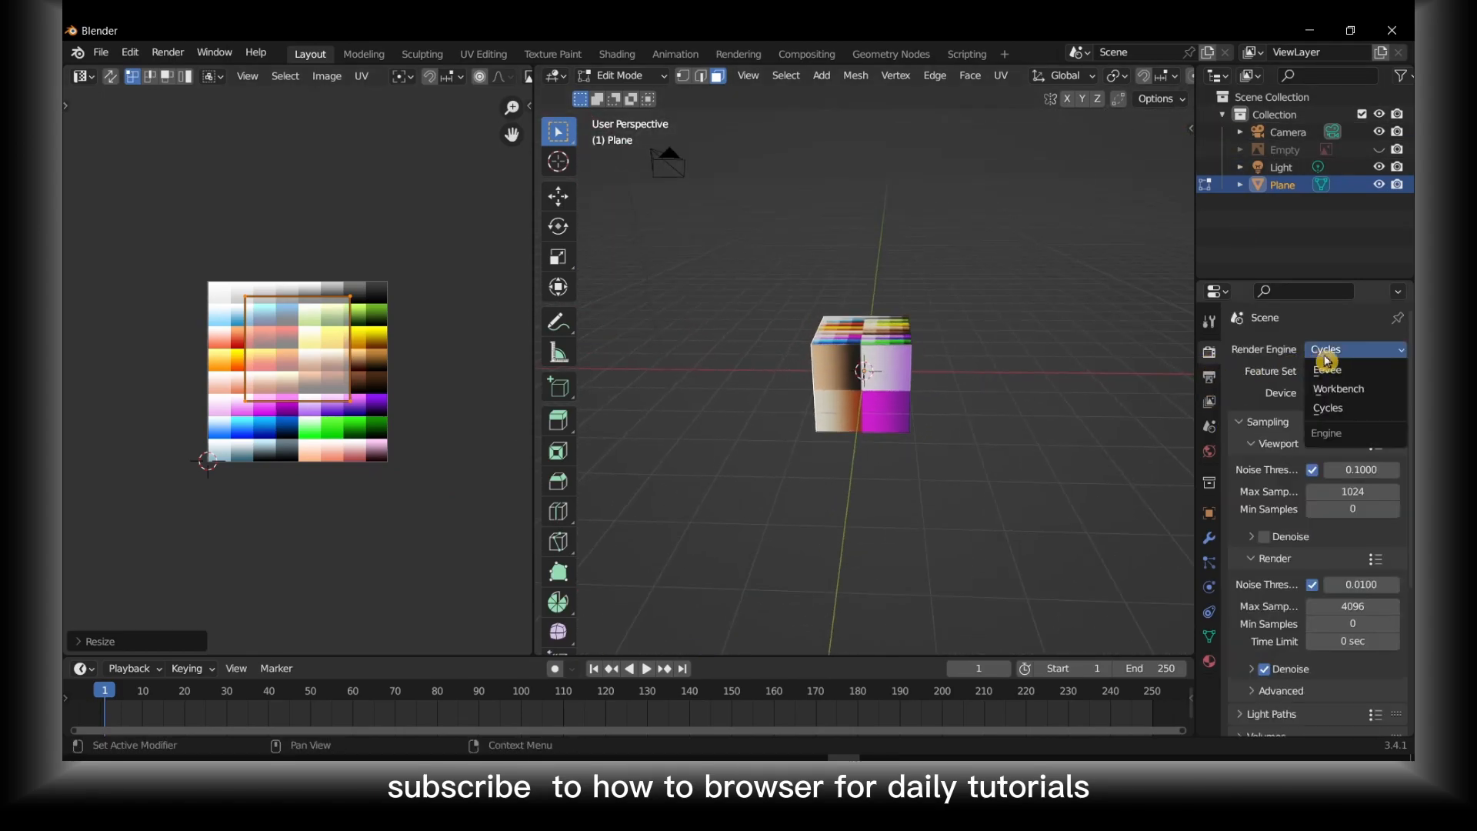
{"action": "left_click", "coordinate": [1328, 369]}
{"action": "left_click", "coordinate": [1353, 350]}
{"action": "left_click", "coordinate": [1329, 408]}
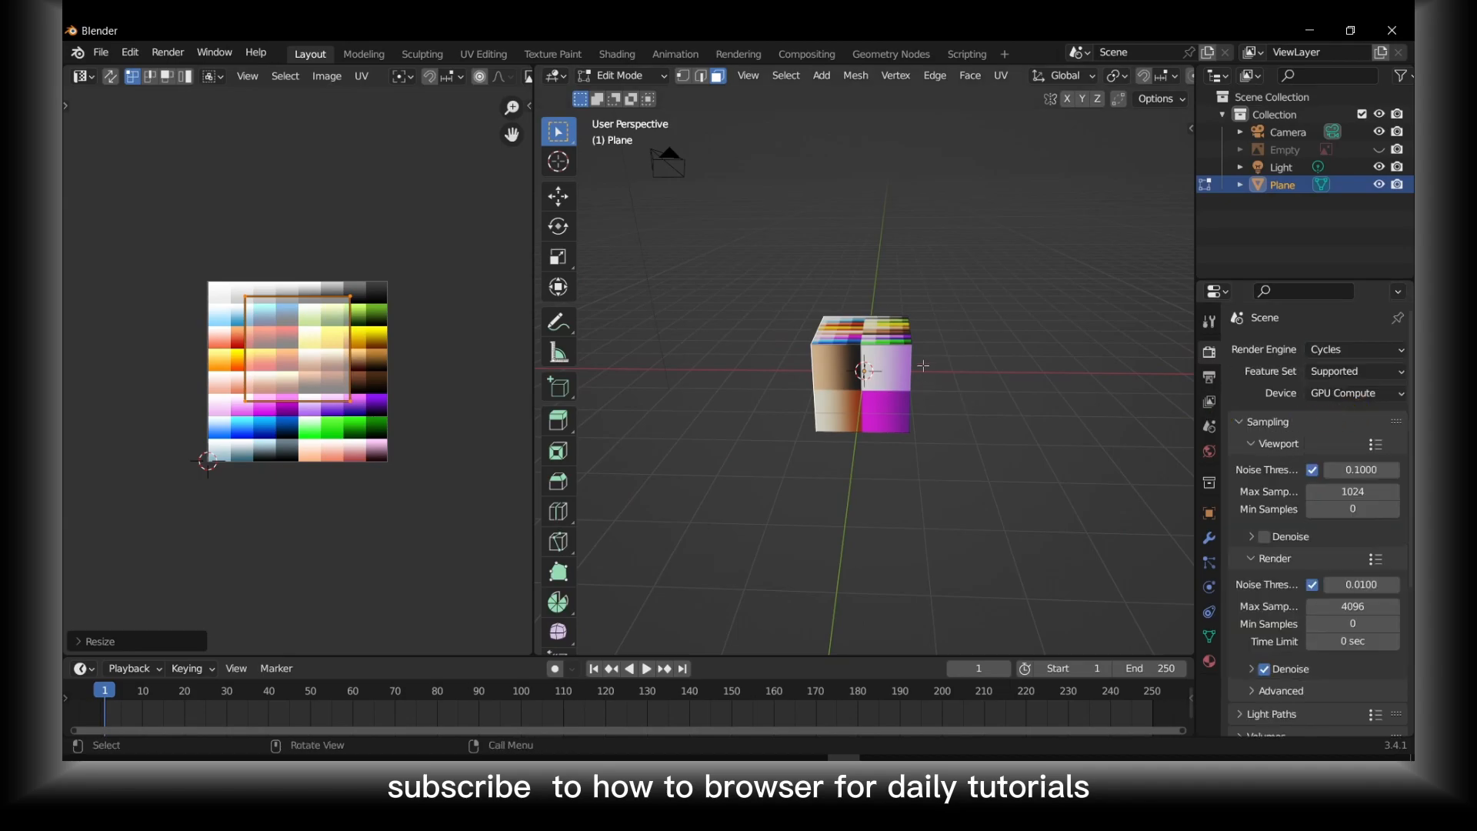
Select every face of the cube so all UV islands show over the palette.
{"action": "key", "text": "a"}
{"action": "middle_click_drag", "start_coordinate": [918, 348], "coordinate": [811, 442]}
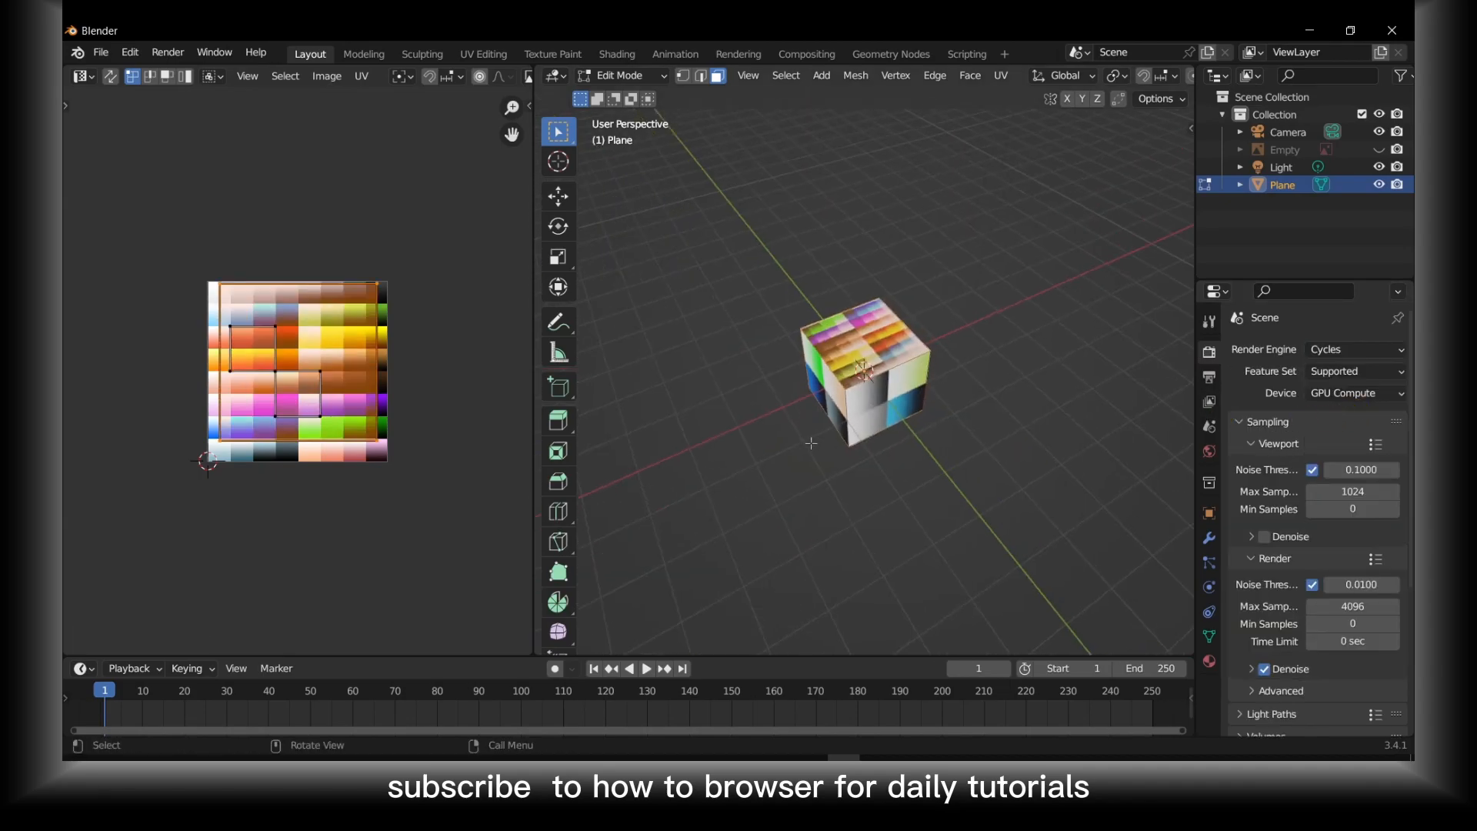